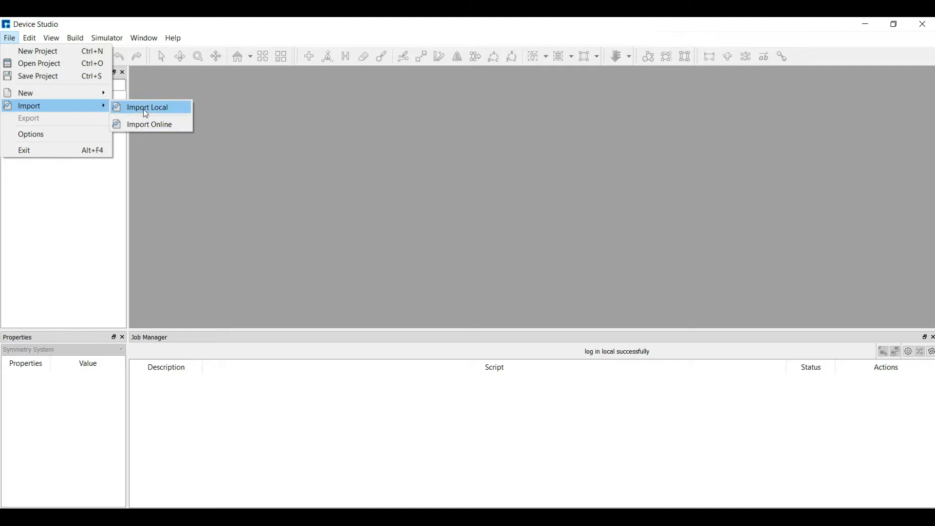
# - Start a local structure import and examine the Molecules folder in 0Dmaterials and the Nanotube folder in 1Dmaterials
pyautogui.click(146, 108)
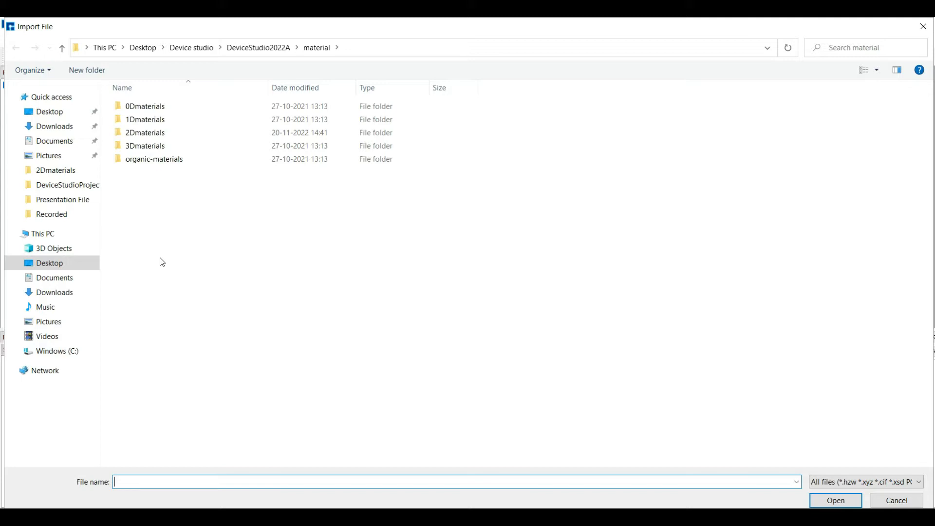
pyautogui.doubleClick(157, 107)
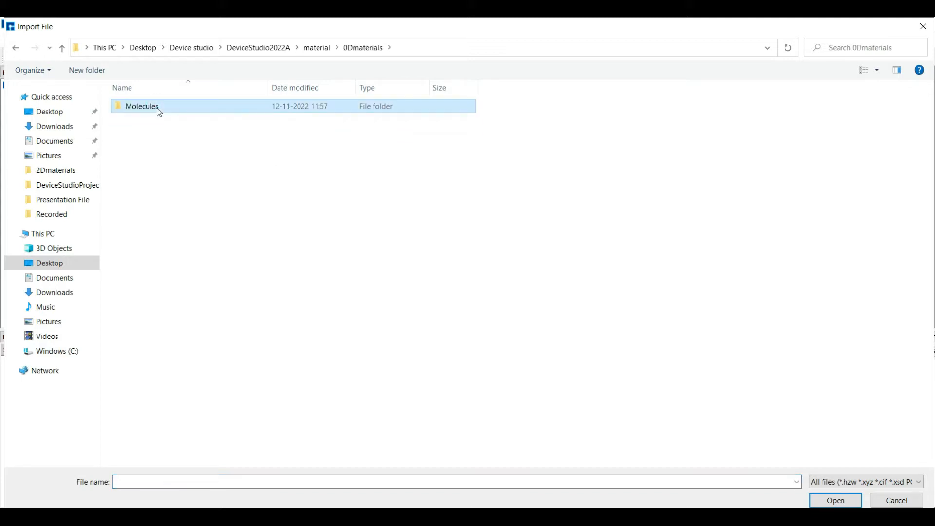
pyautogui.doubleClick(159, 113)
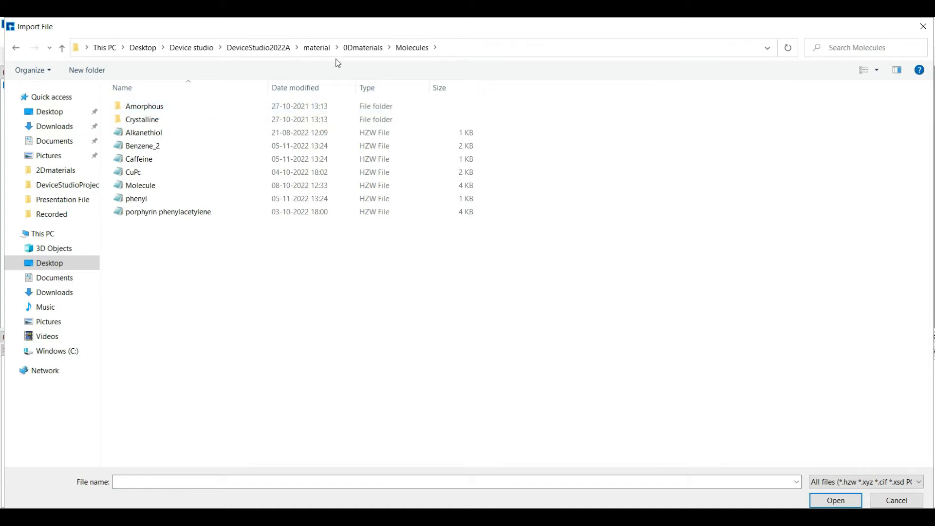
pyautogui.click(324, 48)
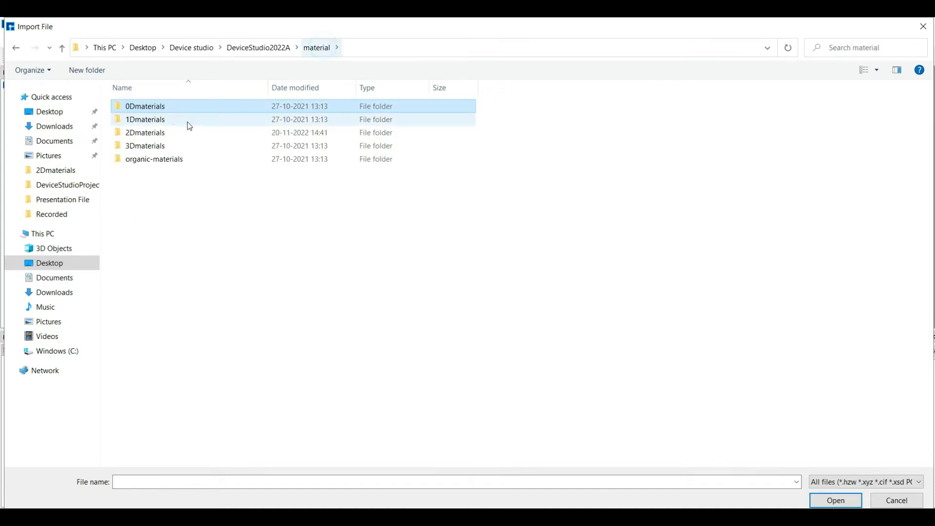
pyautogui.doubleClick(169, 122)
pyautogui.doubleClick(157, 107)
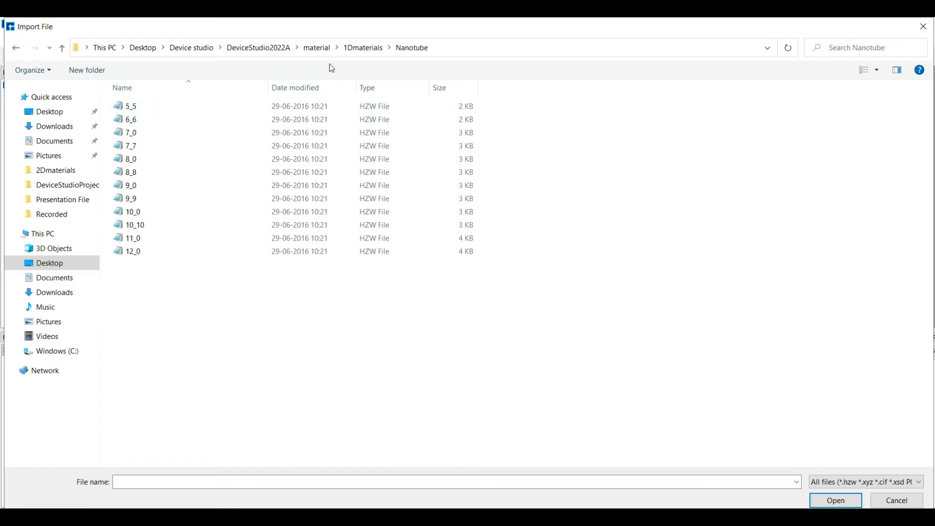
pyautogui.click(322, 49)
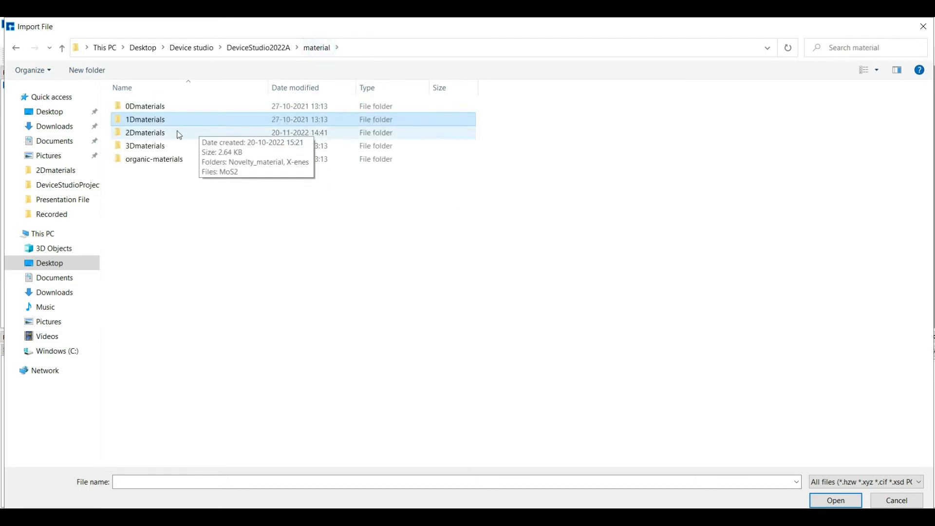
# - Examine the structure files in the Novelty_material and X-enes folders of the 2Dmaterials library
pyautogui.doubleClick(177, 132)
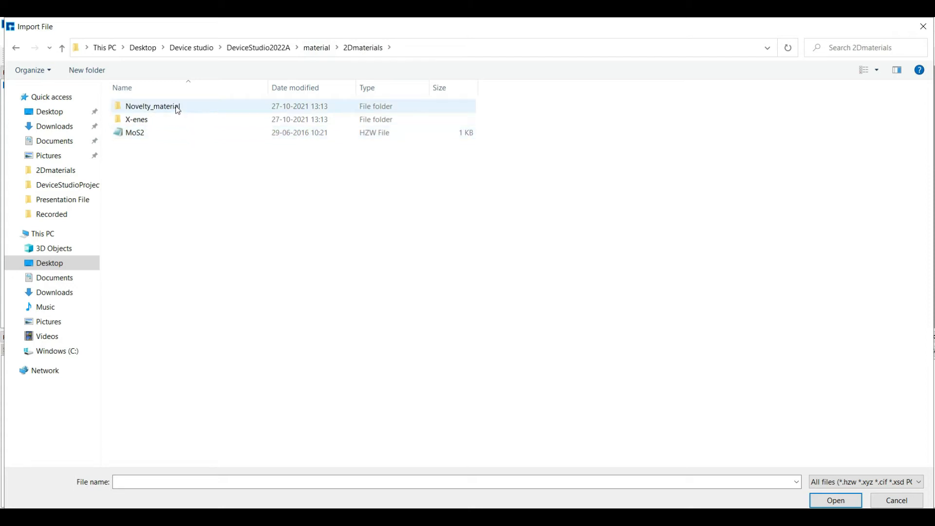
pyautogui.doubleClick(178, 106)
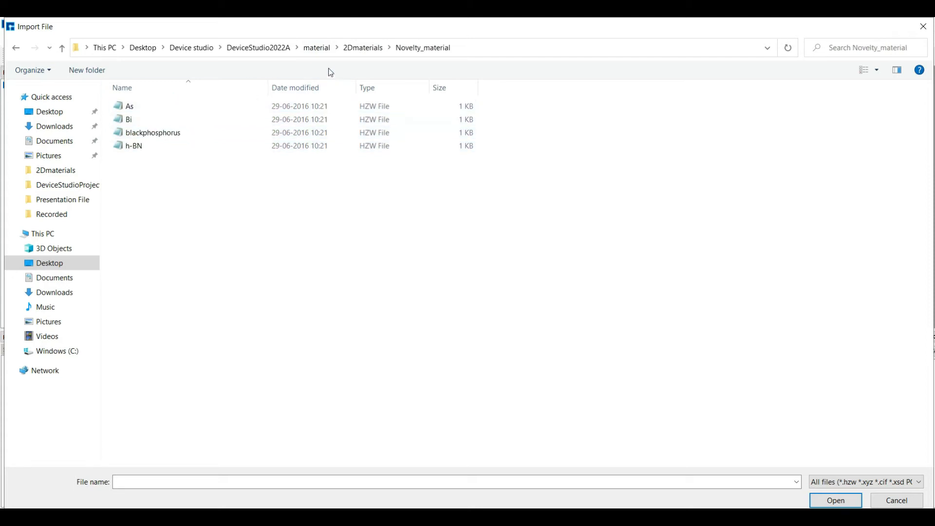
pyautogui.click(362, 47)
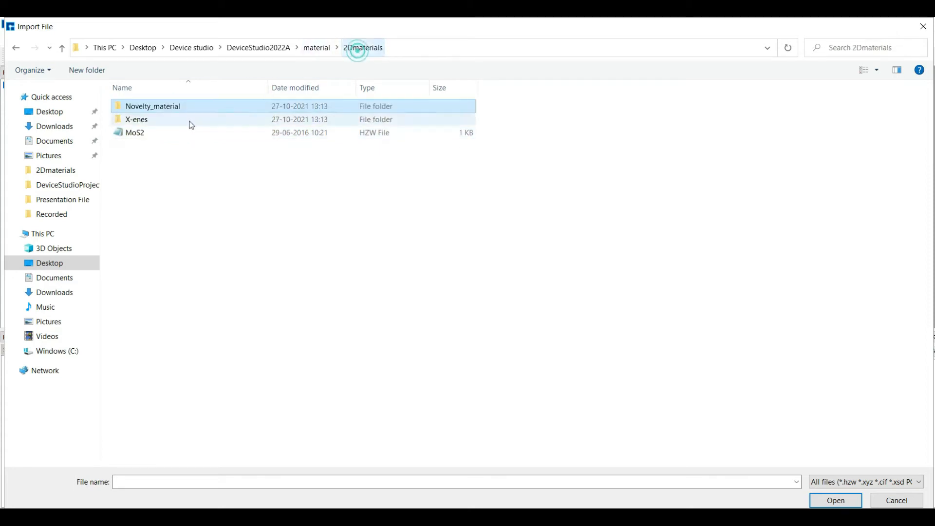
pyautogui.click(156, 121)
pyautogui.doubleClick(156, 120)
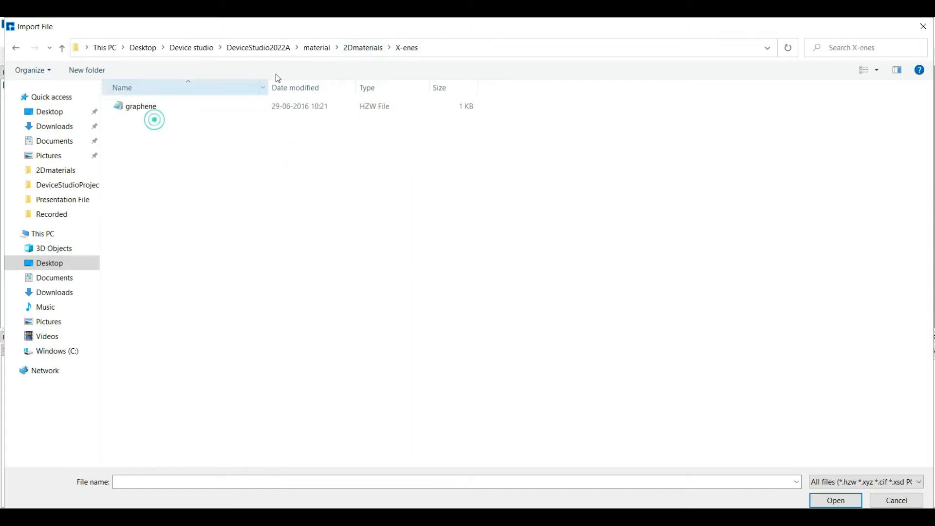
pyautogui.click(311, 53)
# - Examine the Pure_metal conductors and the Insulator folder in the 3Dmaterials library
pyautogui.doubleClick(161, 146)
pyautogui.click(168, 146)
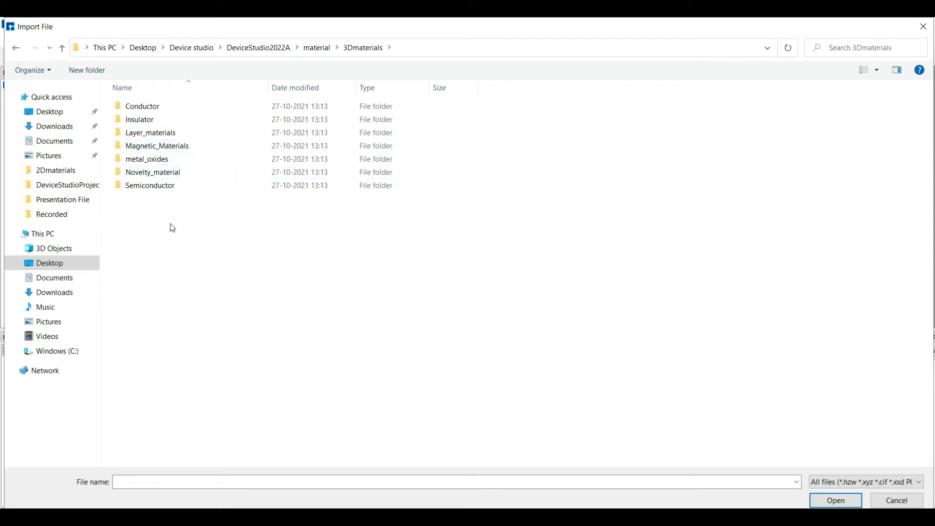
pyautogui.doubleClick(153, 106)
pyautogui.doubleClick(153, 106)
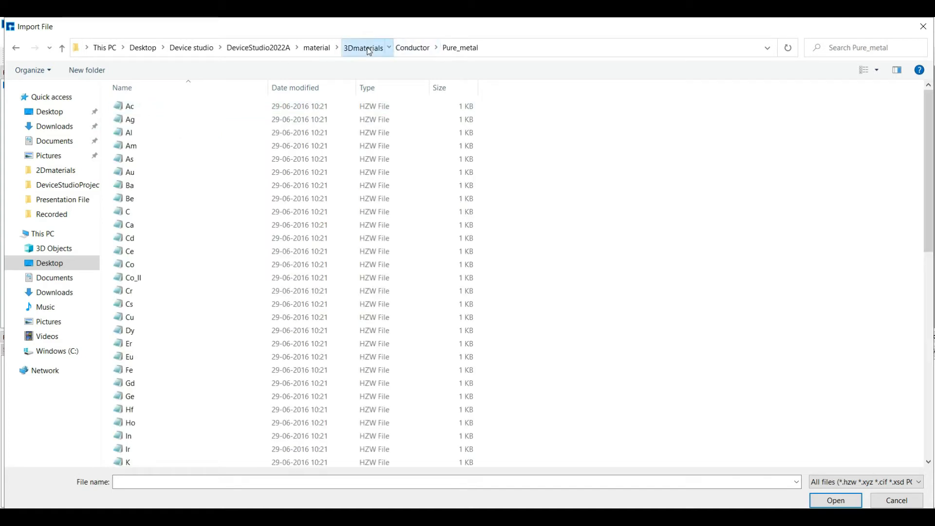
pyautogui.click(380, 48)
pyautogui.doubleClick(161, 120)
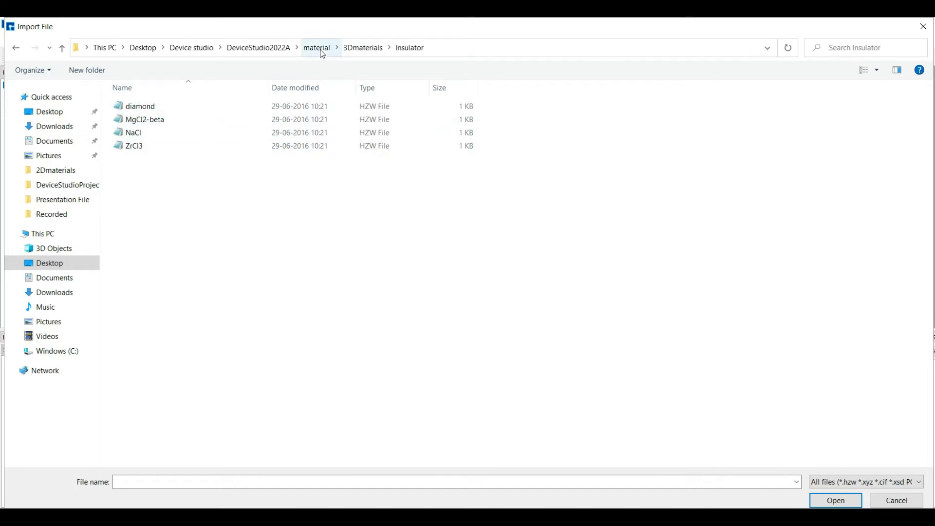
pyautogui.click(351, 53)
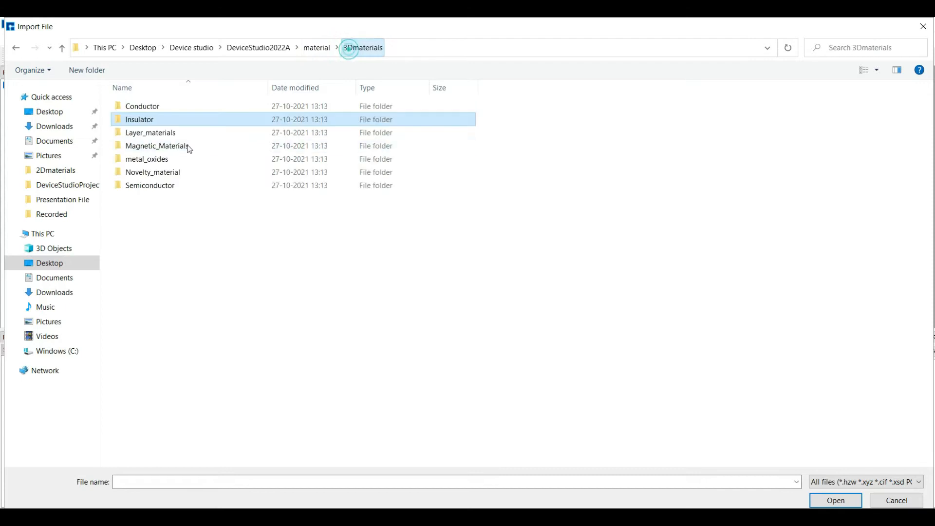
# - Examine the Layer_materials, Magnetic_Materials, metal_oxides, Novelty_material and Semiconductor folders in the 3Dmaterials library
pyautogui.doubleClick(146, 132)
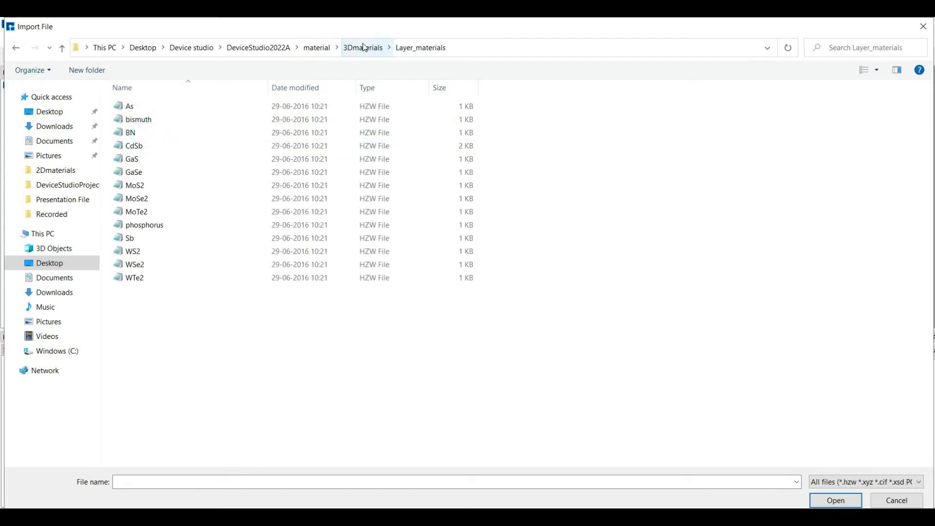
pyautogui.click(363, 47)
pyautogui.doubleClick(156, 146)
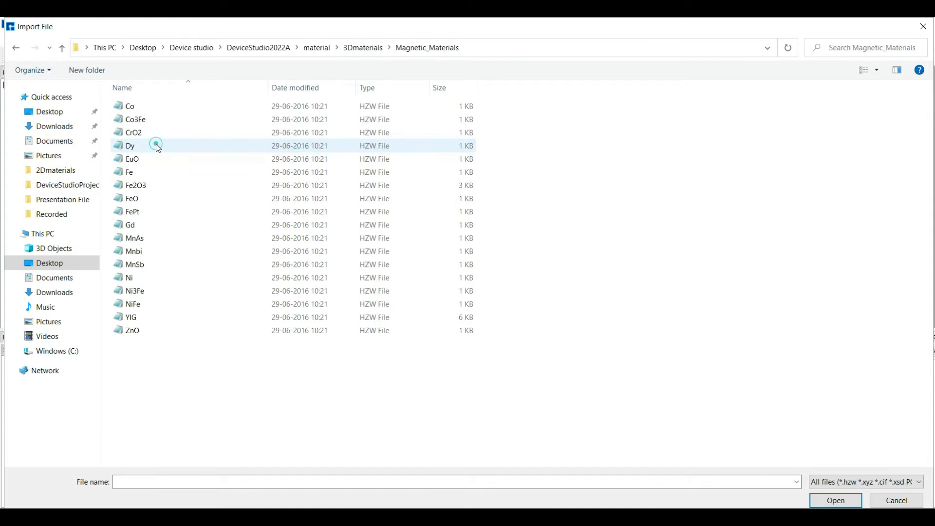
pyautogui.click(362, 47)
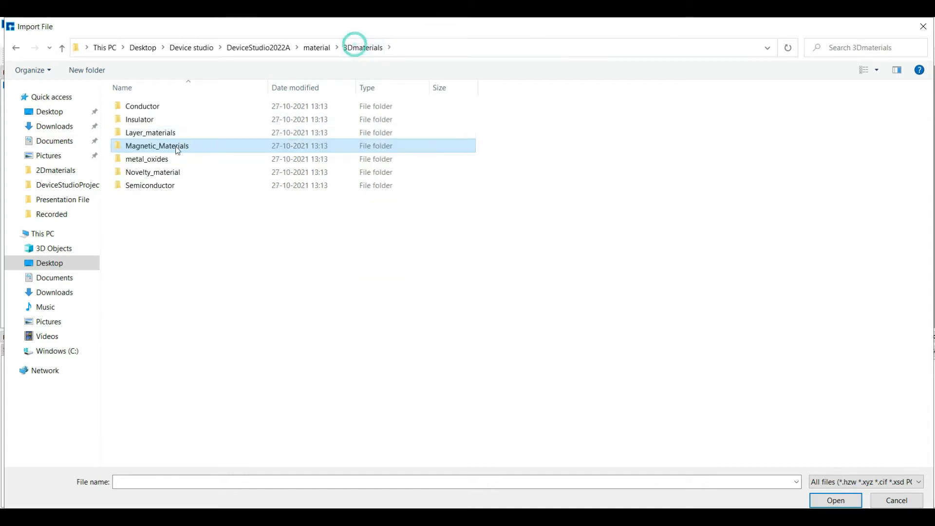
pyautogui.doubleClick(147, 159)
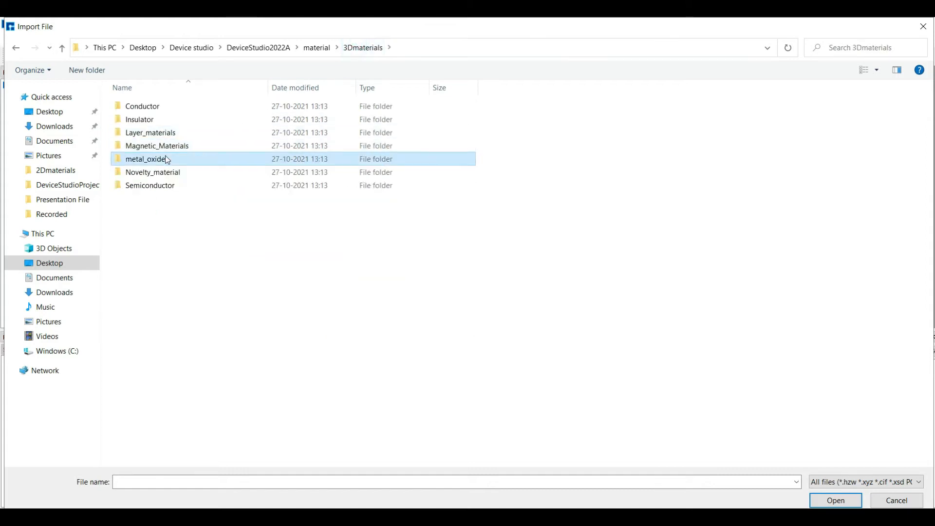
pyautogui.click(358, 54)
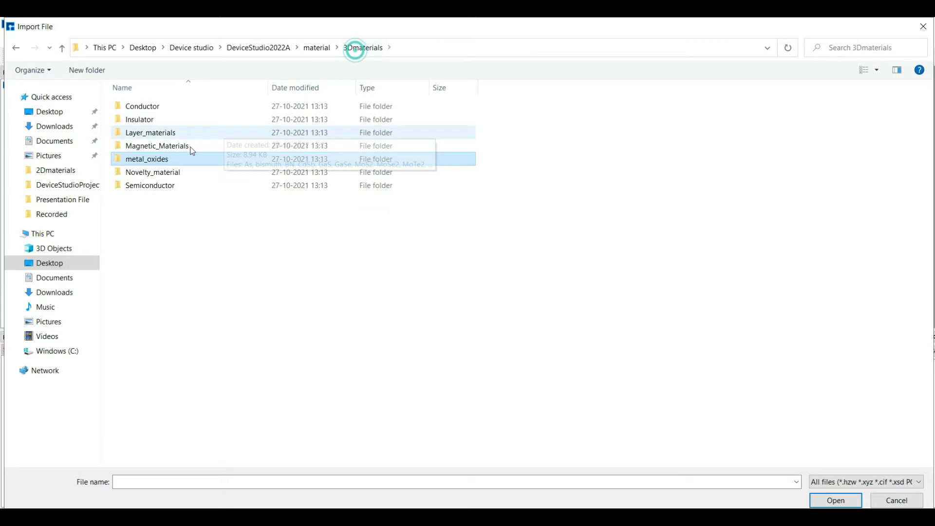
pyautogui.doubleClick(160, 173)
pyautogui.click(364, 48)
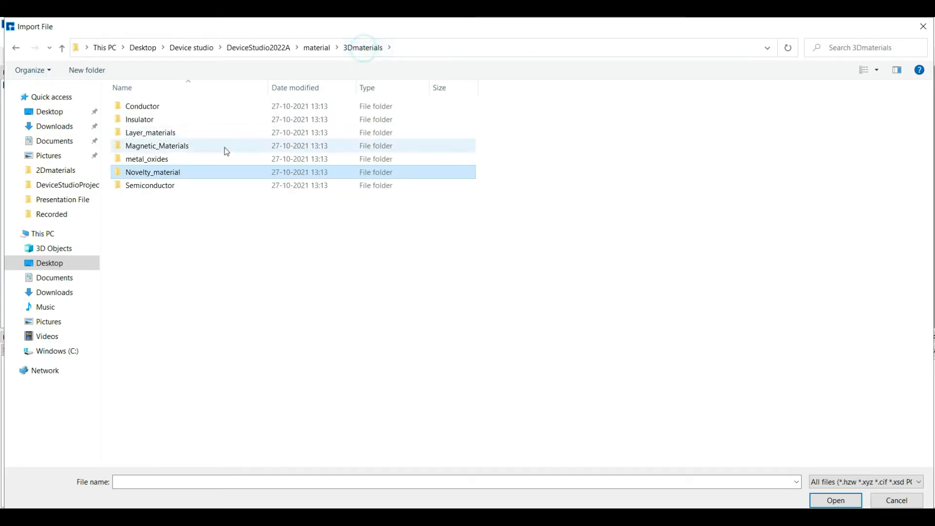
pyautogui.doubleClick(180, 186)
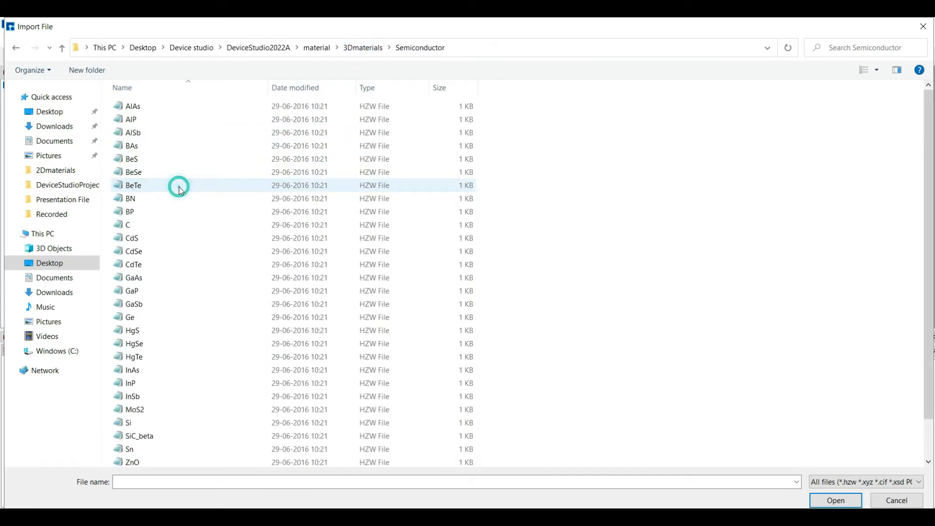
pyautogui.click(315, 51)
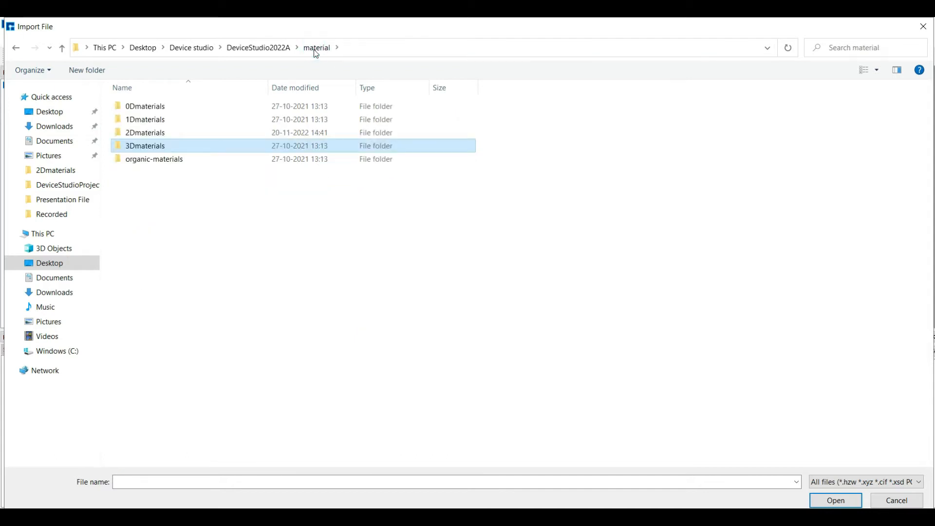
# - Import the MoS2 structure from the 2Dmaterials folder and maximize its viewing window
pyautogui.doubleClick(162, 133)
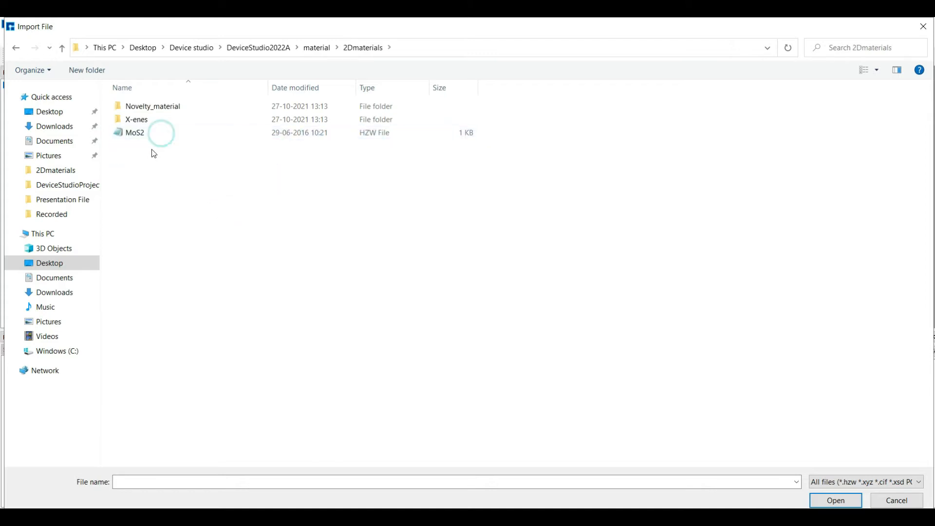
pyautogui.doubleClick(146, 133)
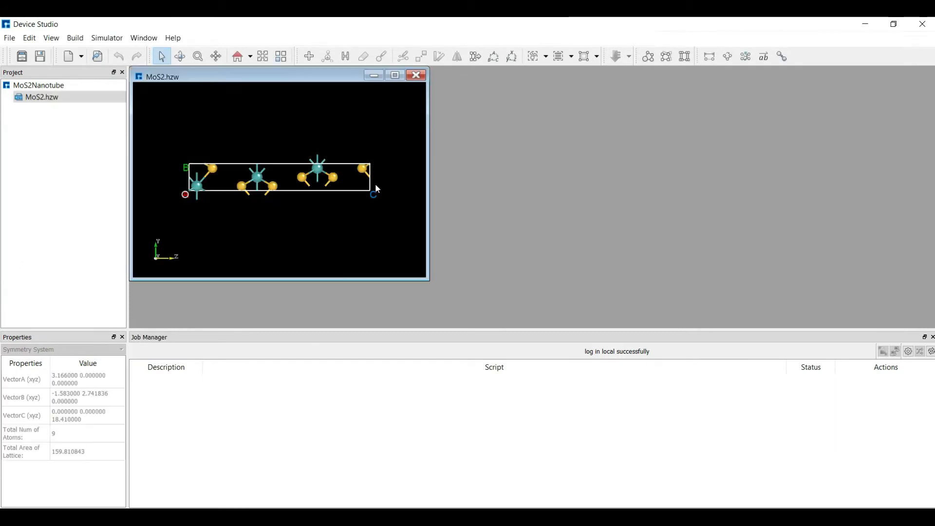
pyautogui.click(395, 75)
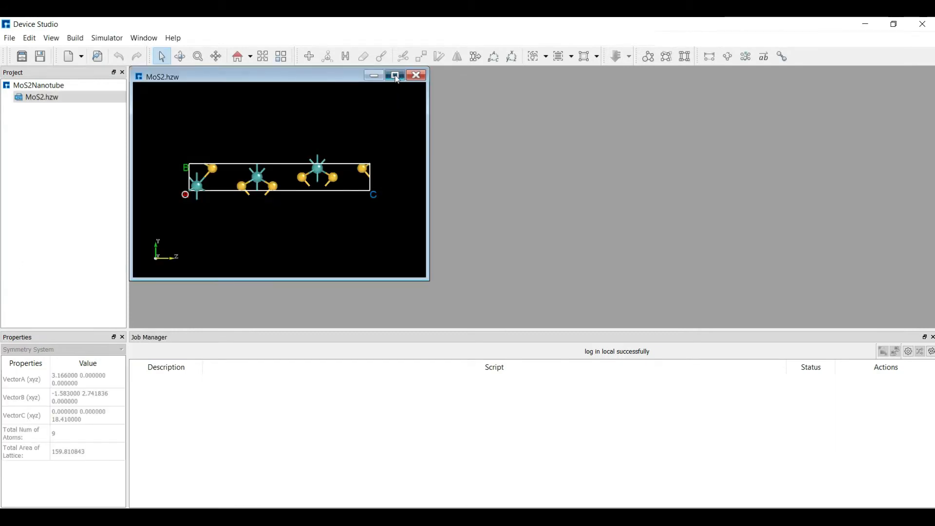
pyautogui.click(324, 138)
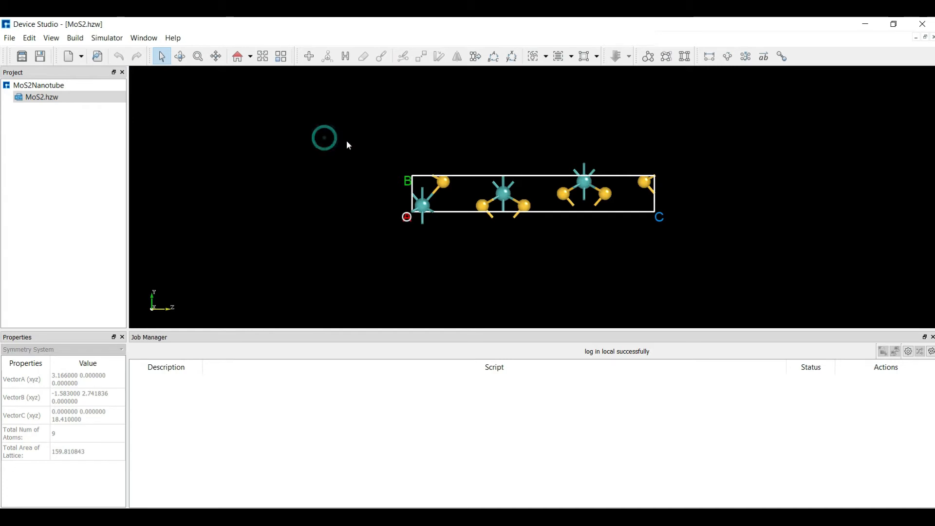
# - Delete the atoms of the two outer MoS2 layers, keeping only the middle layer's Mo and two S atoms
pyautogui.moveTo(351, 142); pyautogui.dragTo(457, 230)
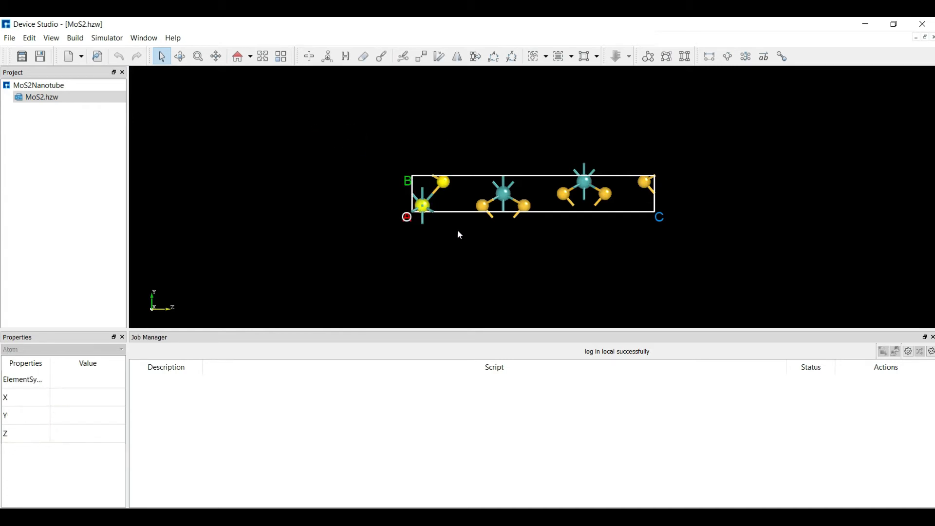
pyautogui.click(363, 57)
pyautogui.moveTo(552, 153); pyautogui.dragTo(665, 227)
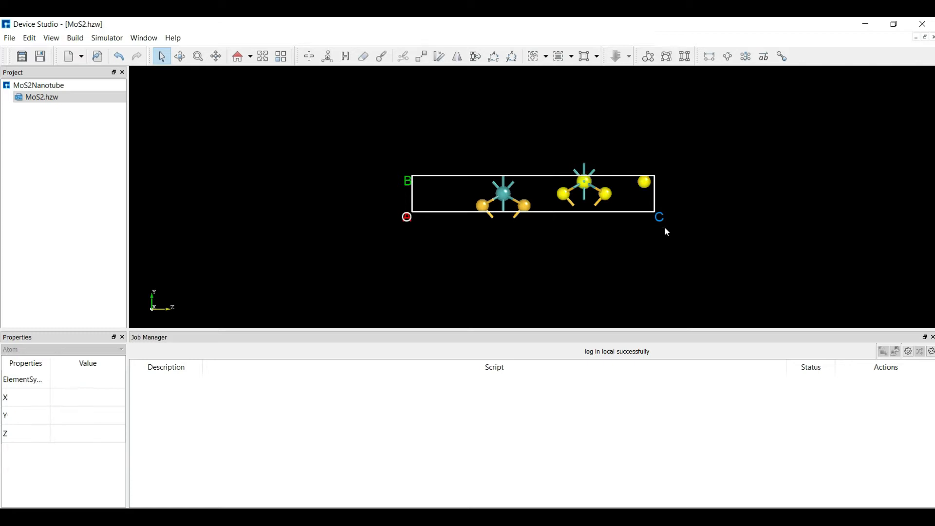
pyautogui.click(366, 60)
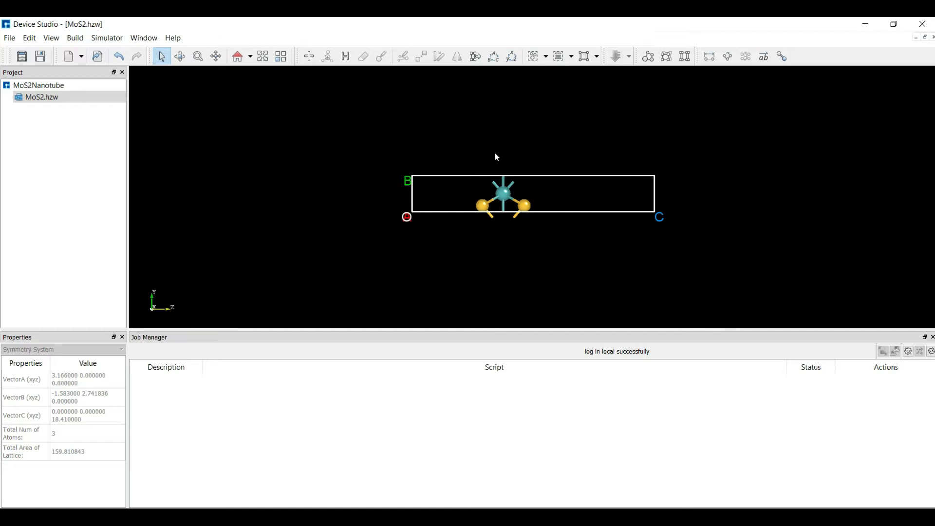
# - Convert the single MoS2 layer to a crystal with the z component of primitive vector c set to 7 Å
pyautogui.moveTo(510, 159)
pyautogui.mouseDown(button='middle')
pyautogui.moveTo(491, 250)
pyautogui.moveTo(505, 121)
pyautogui.moveTo(490, 218)
pyautogui.moveTo(502, 167)
pyautogui.mouseUp(button='middle')
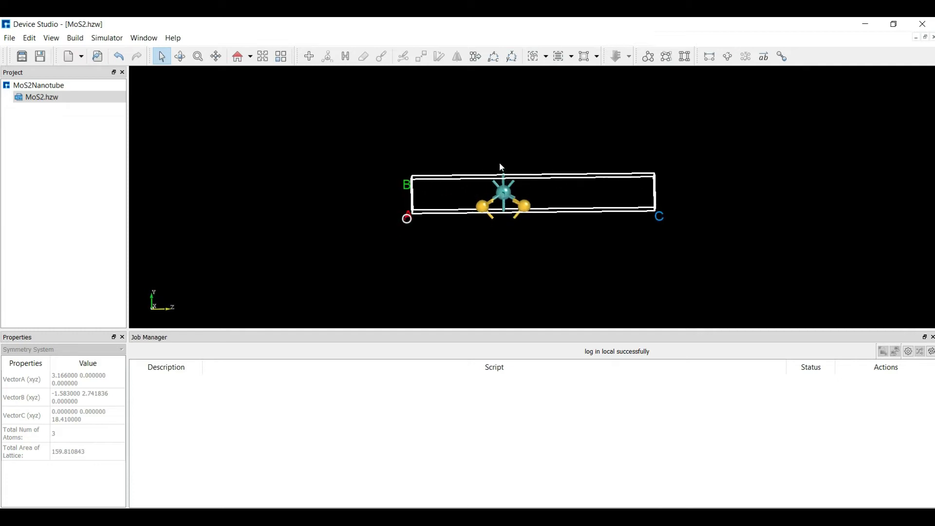
pyautogui.click(667, 57)
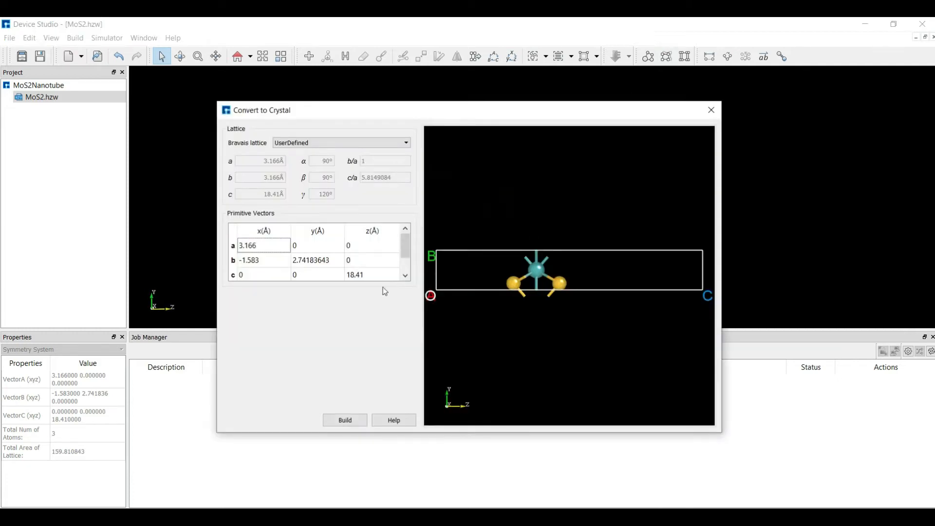
pyautogui.click(366, 275)
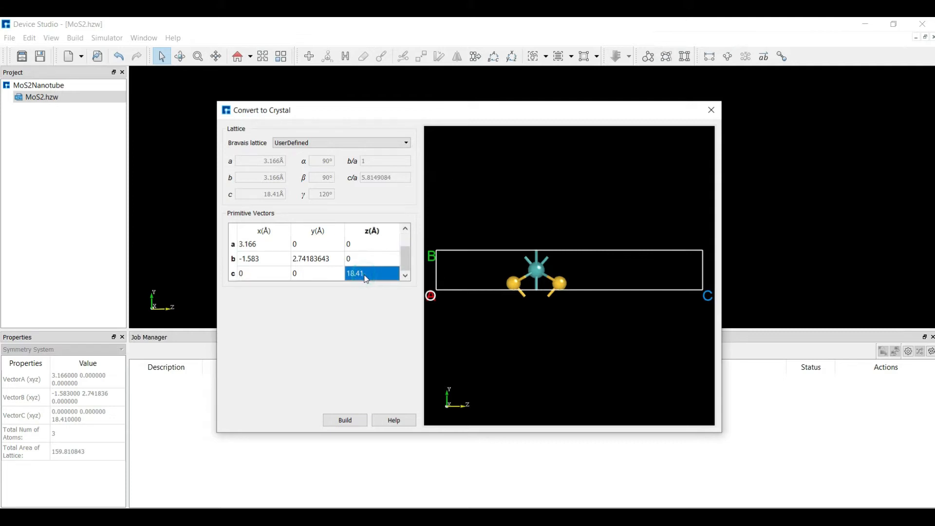
pyautogui.write('7')
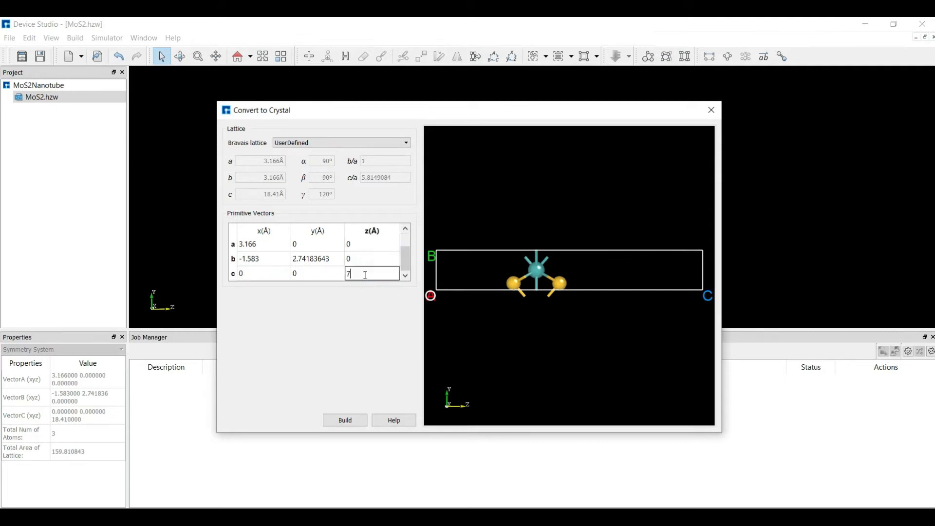
pyautogui.click(314, 273)
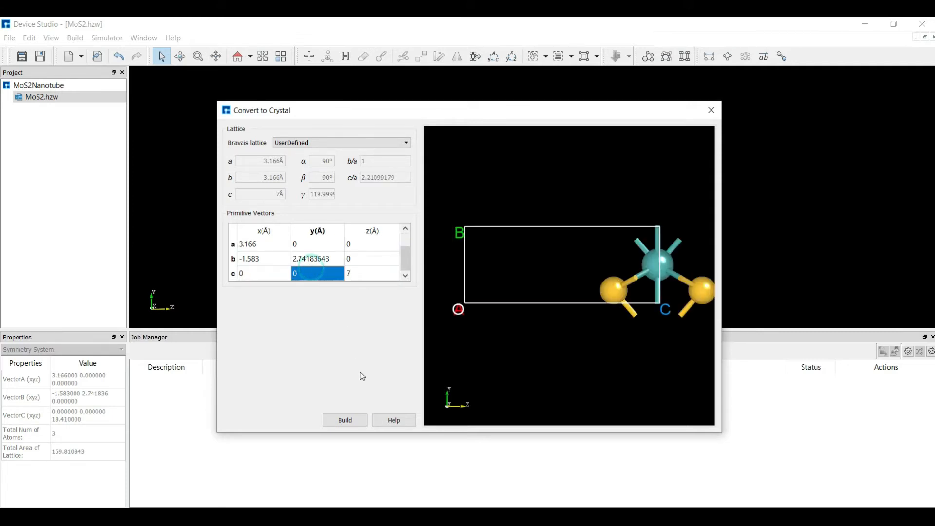
pyautogui.click(344, 421)
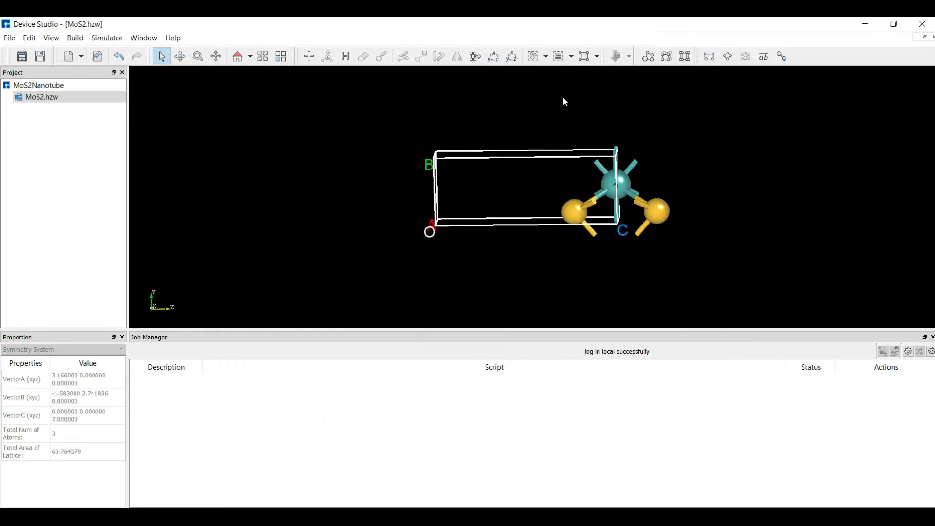
# - Center the MoS2 atoms in the cell and redefine the crystal with u = (1, 1, 0) and v = (-1, 1, 0)
pyautogui.click(559, 60)
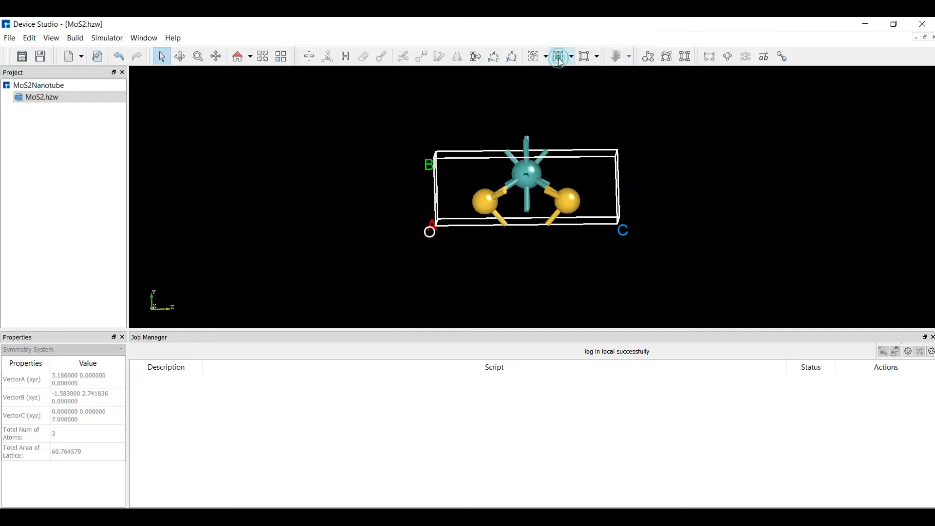
pyautogui.click(239, 56)
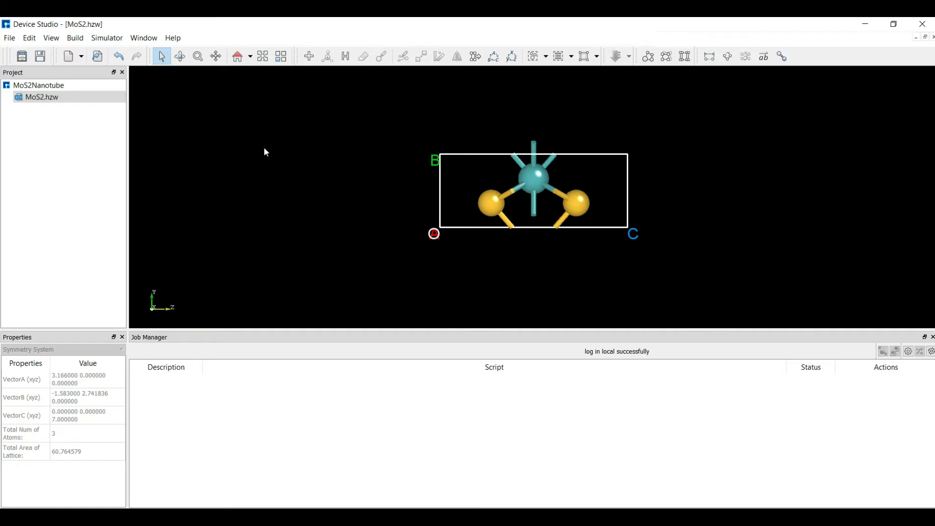
pyautogui.click(75, 38)
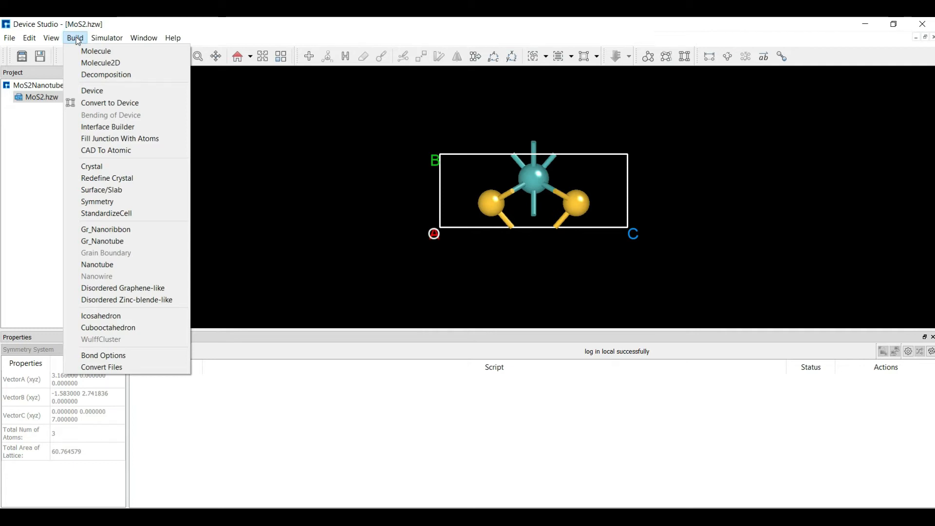
pyautogui.click(99, 179)
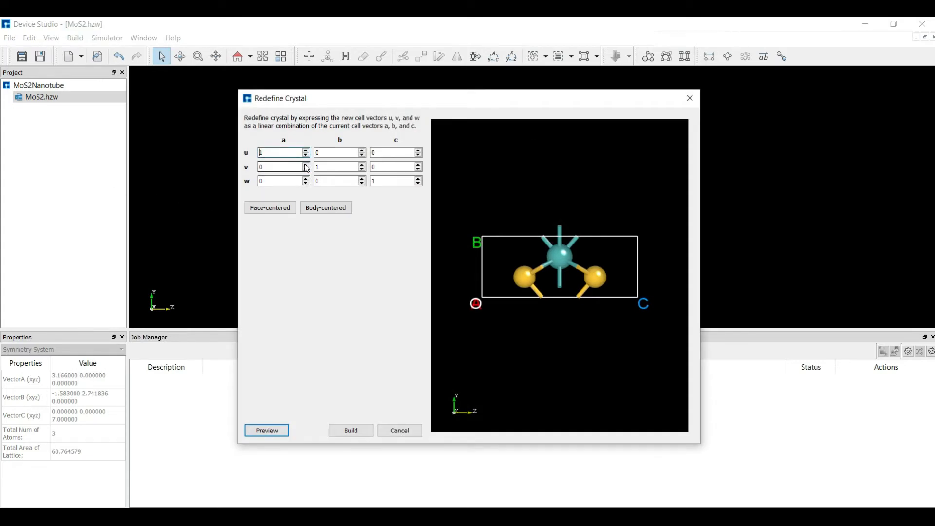
pyautogui.click(306, 169)
pyautogui.click(363, 151)
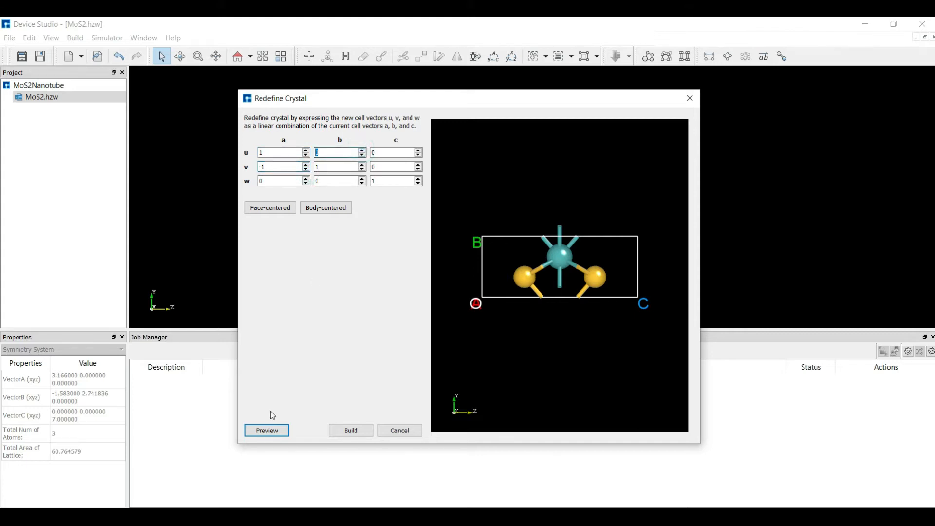
pyautogui.click(271, 430)
pyautogui.click(270, 430)
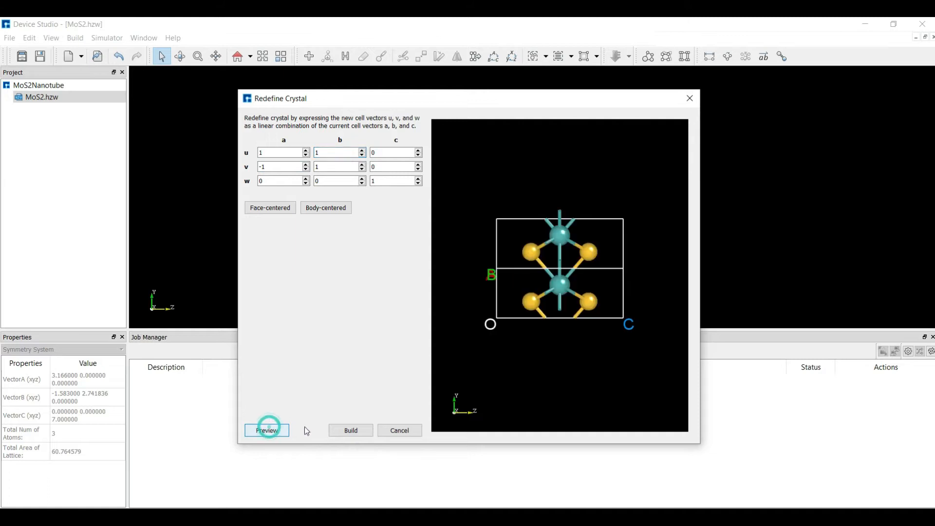
pyautogui.click(351, 431)
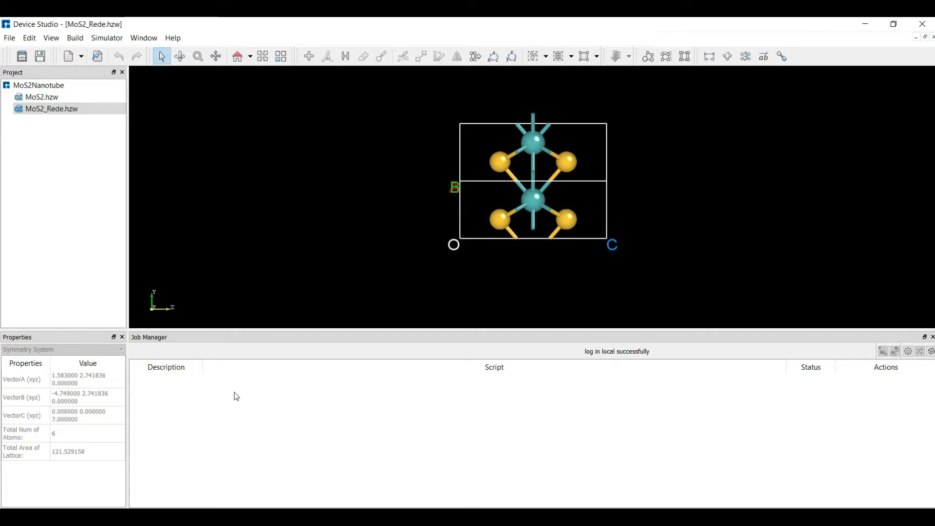
# - Redefine the MoS2_Rede crystal with vector u set to 3 times a, keeping v and w as they are
pyautogui.click(75, 39)
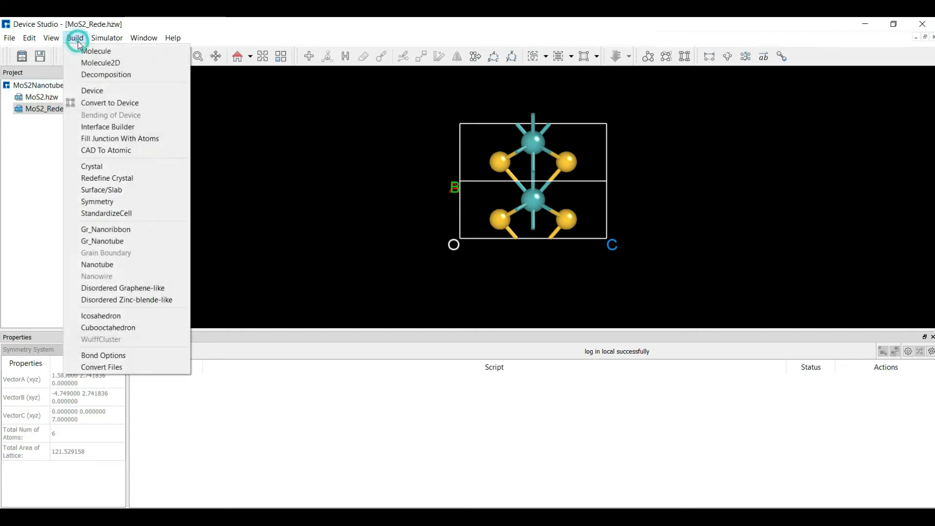
pyautogui.click(108, 181)
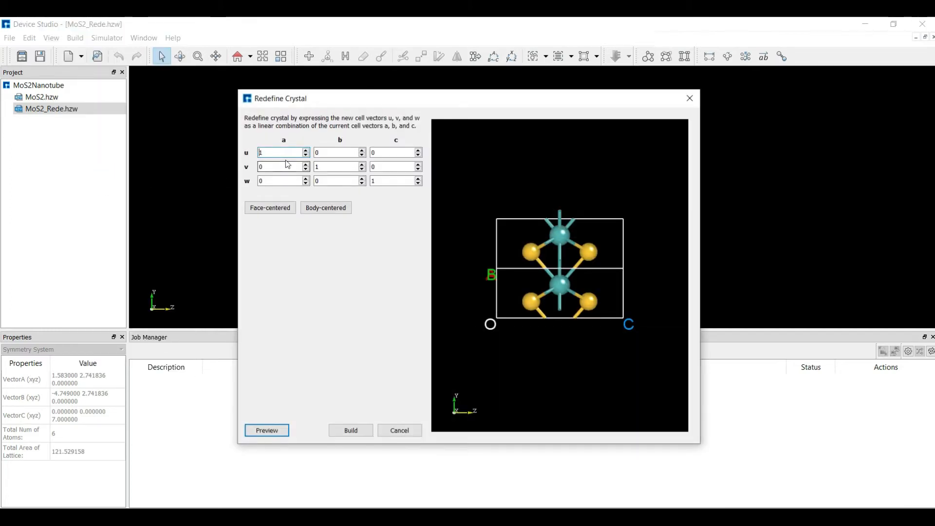
pyautogui.click(306, 150)
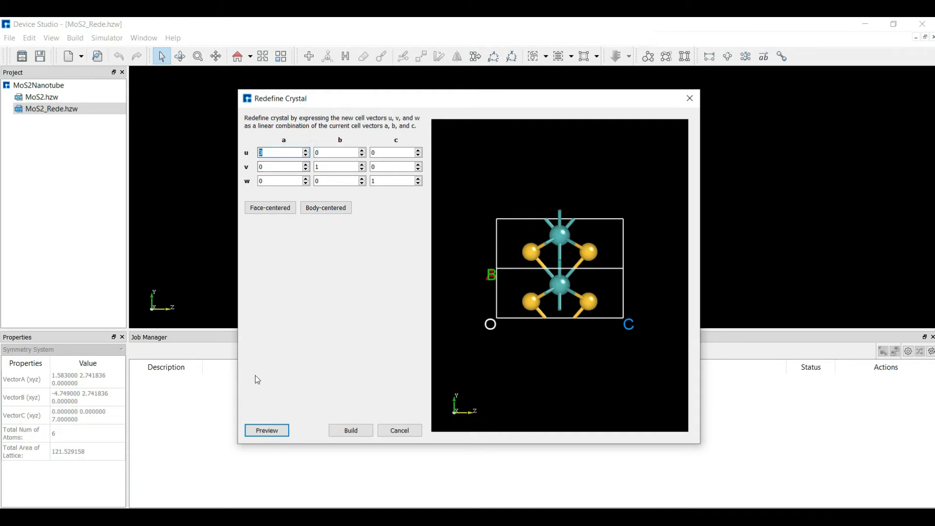
pyautogui.click(267, 430)
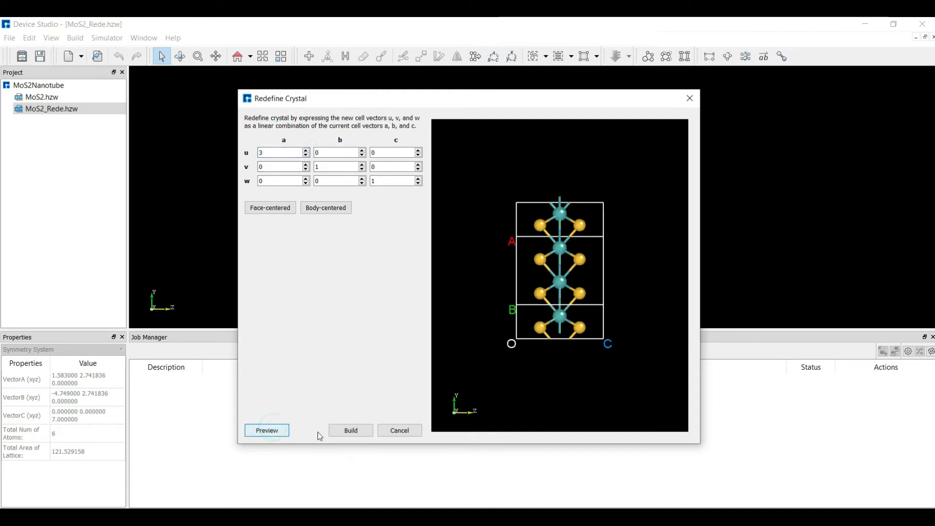
pyautogui.click(351, 431)
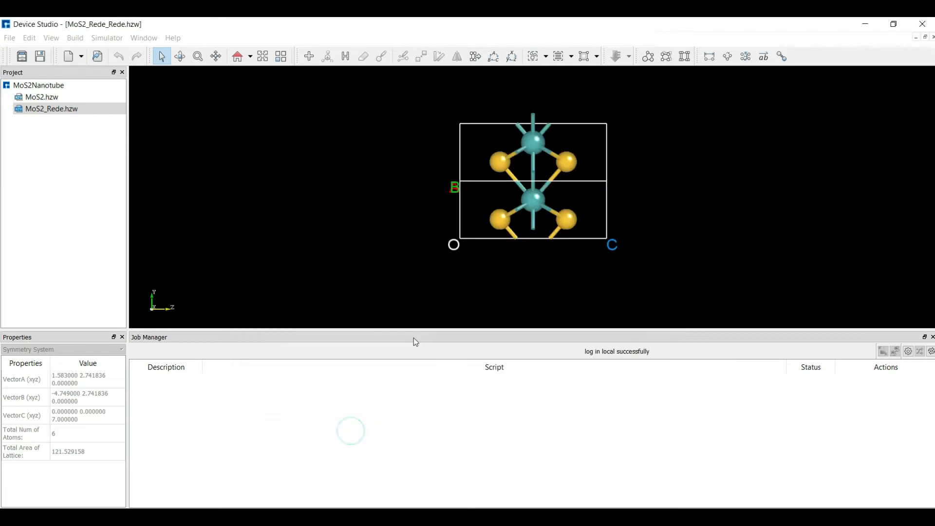
pyautogui.moveTo(393, 233); pyautogui.dragTo(370, 185, button='right')
pyautogui.click(68, 187)
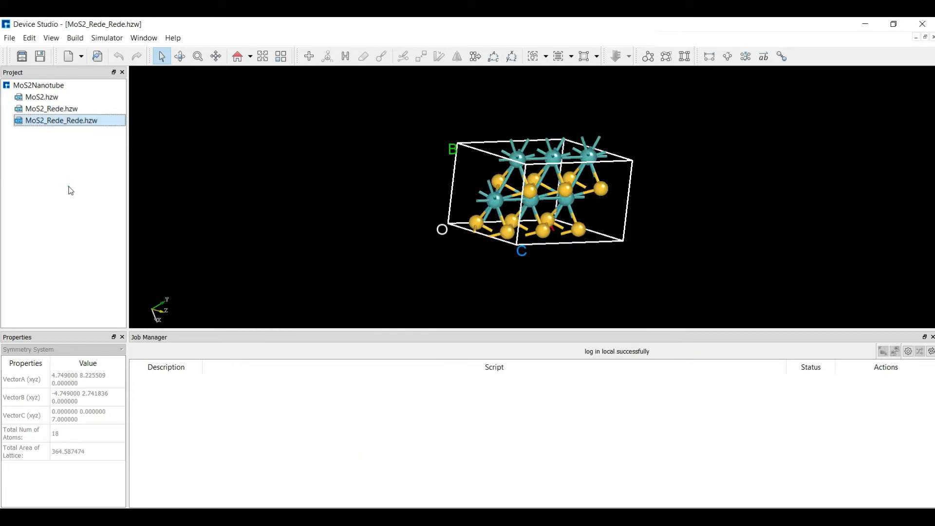
# - Build a nanotube from the MoS2_Rede_Rede crystal with chiral indices n = 8 and m = 8
pyautogui.click(75, 38)
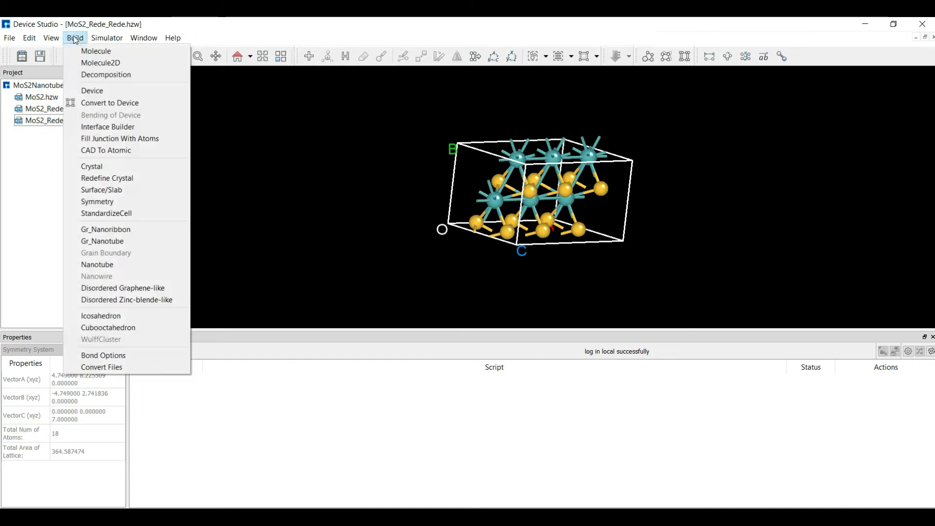
pyautogui.click(89, 263)
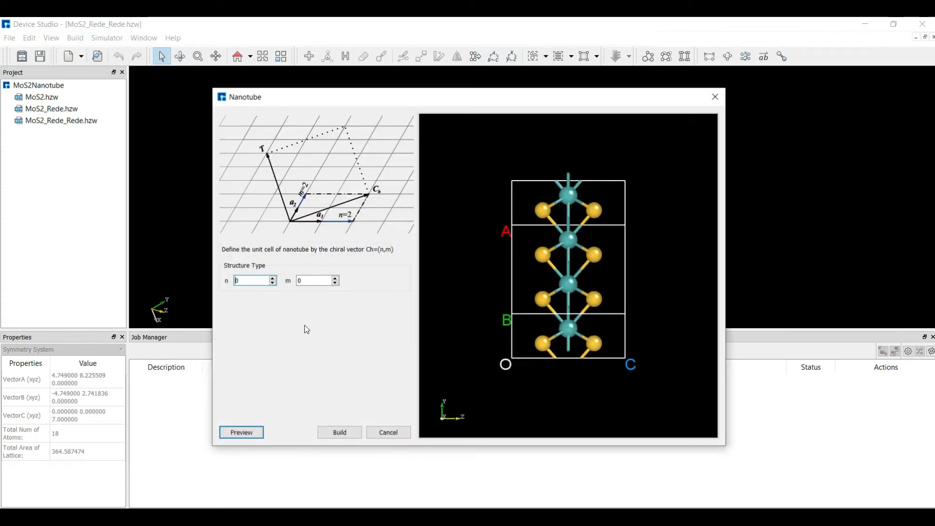
pyautogui.click(261, 279)
pyautogui.press('BackSpace')
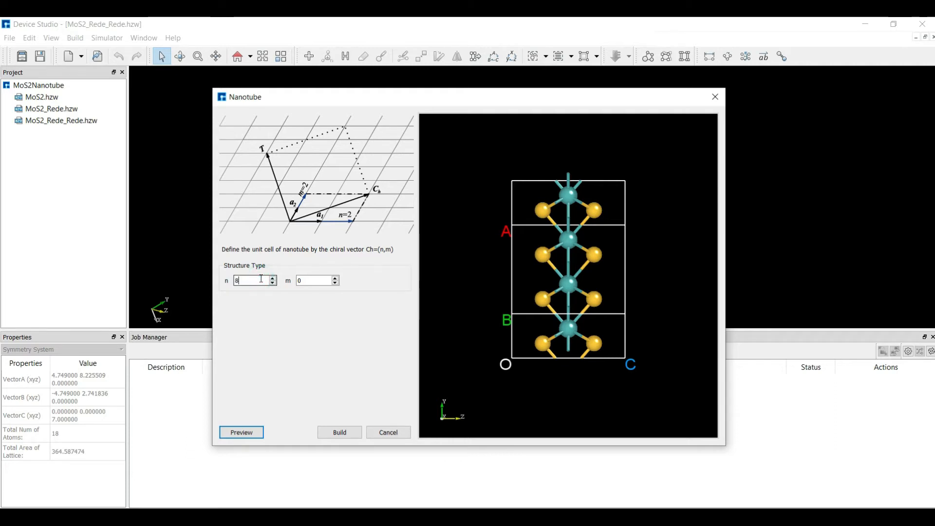
pyautogui.click(321, 280)
pyautogui.press('BackSpace')
pyautogui.write('8')
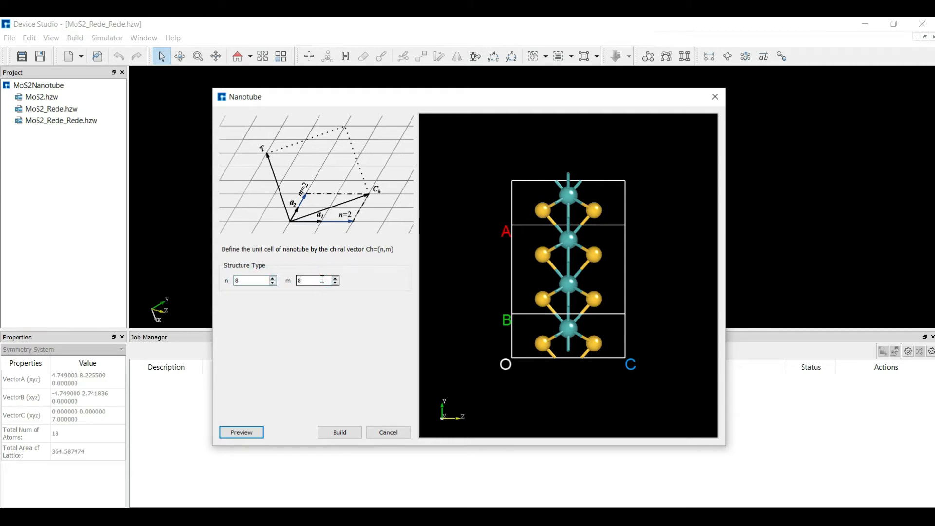
pyautogui.click(230, 434)
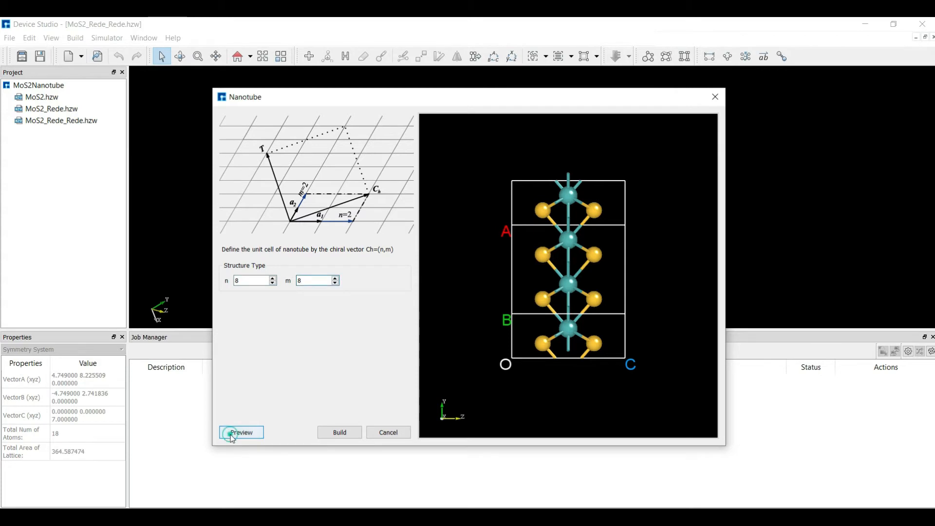
pyautogui.moveTo(466, 290); pyautogui.dragTo(471, 312)
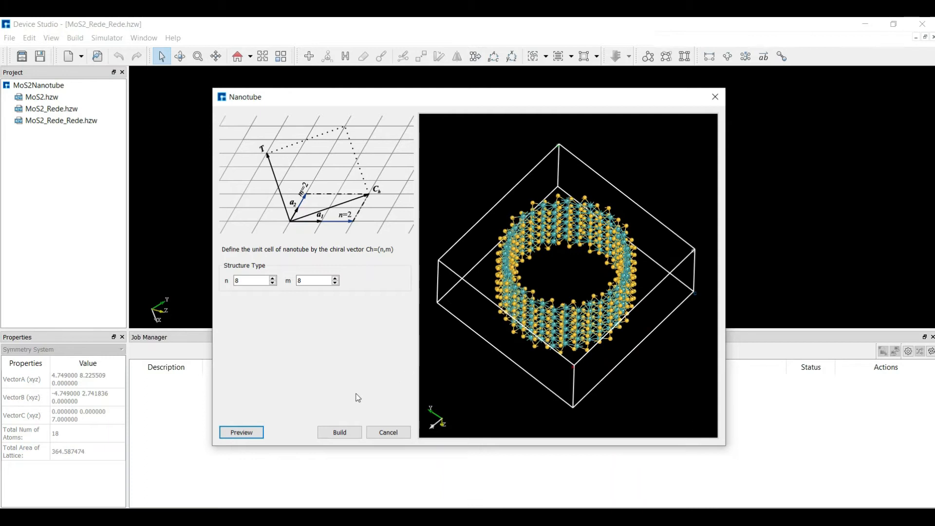
pyautogui.click(338, 433)
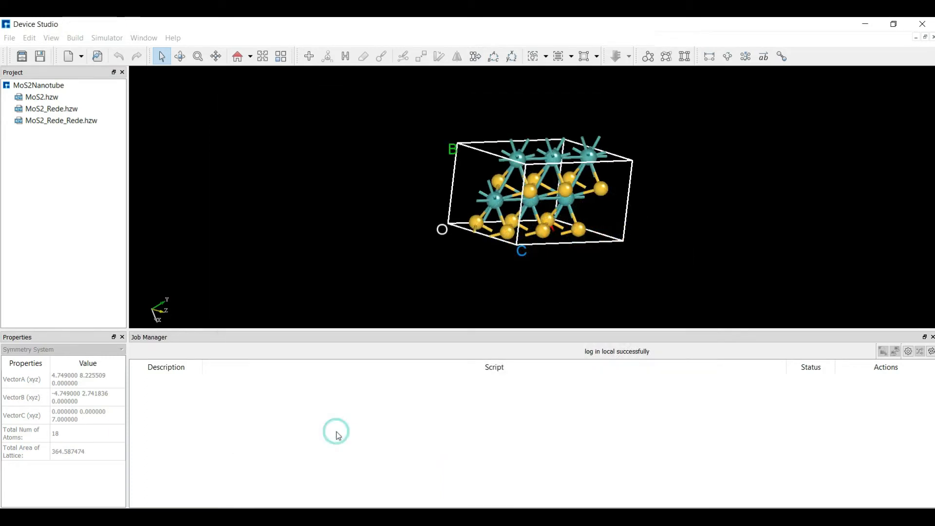
pyautogui.moveTo(440, 166); pyautogui.dragTo(634, 229, button='right')
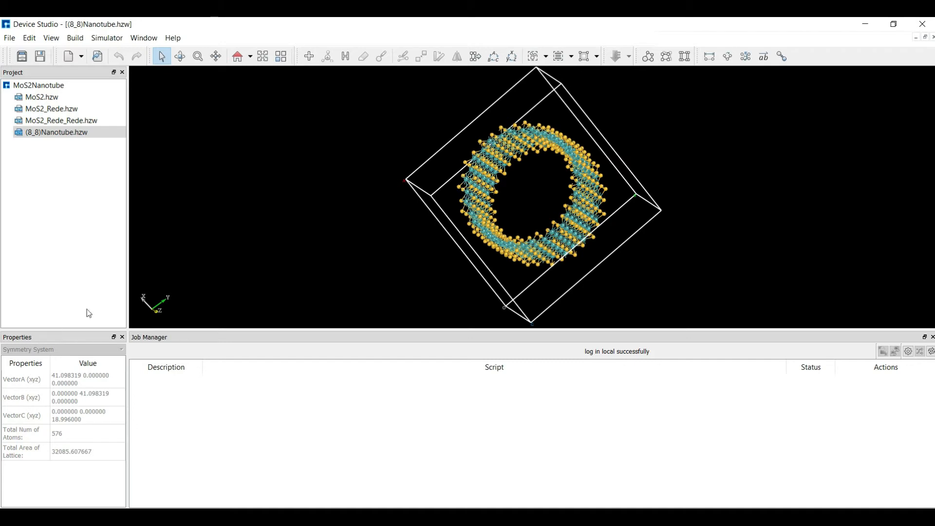
pyautogui.click(191, 249)
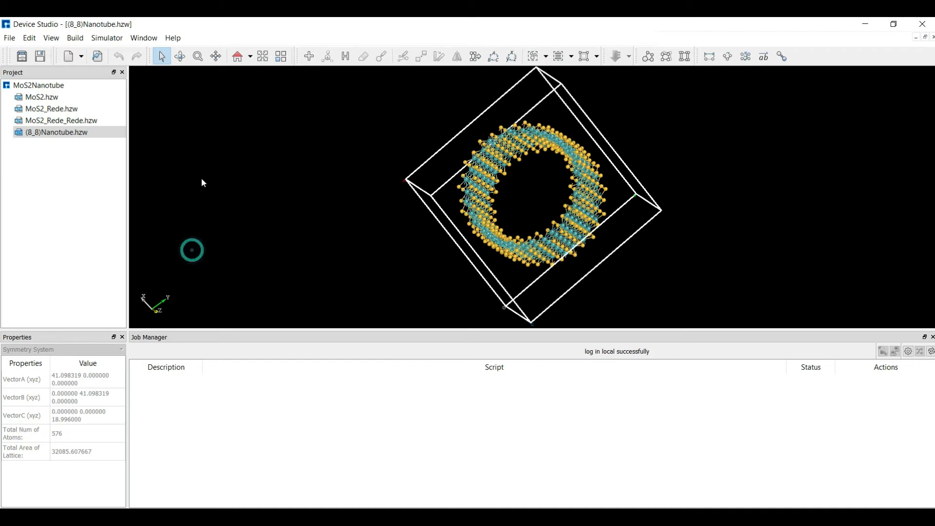
# - Start a Nanodcal SCF calculation for the (8,8) nanotube and set the electron temperature to 100 K
pyautogui.click(104, 39)
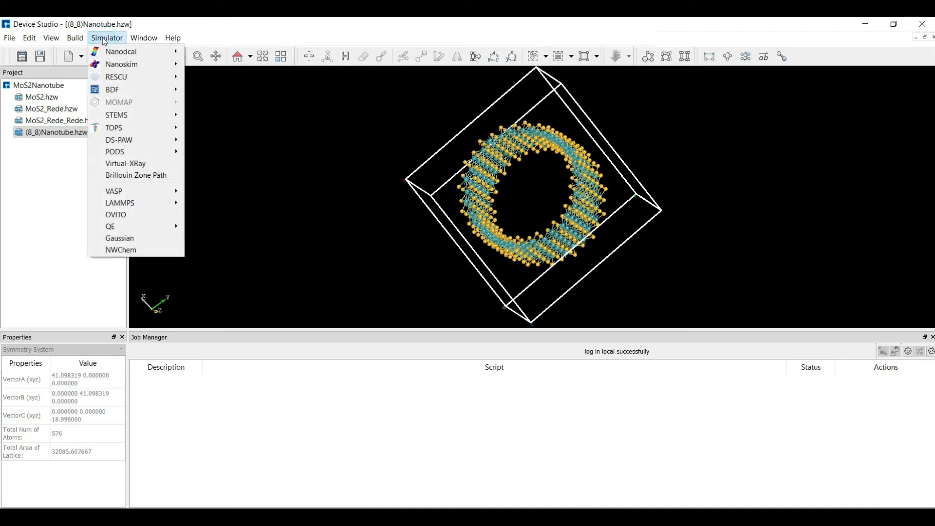
pyautogui.moveTo(125, 53)
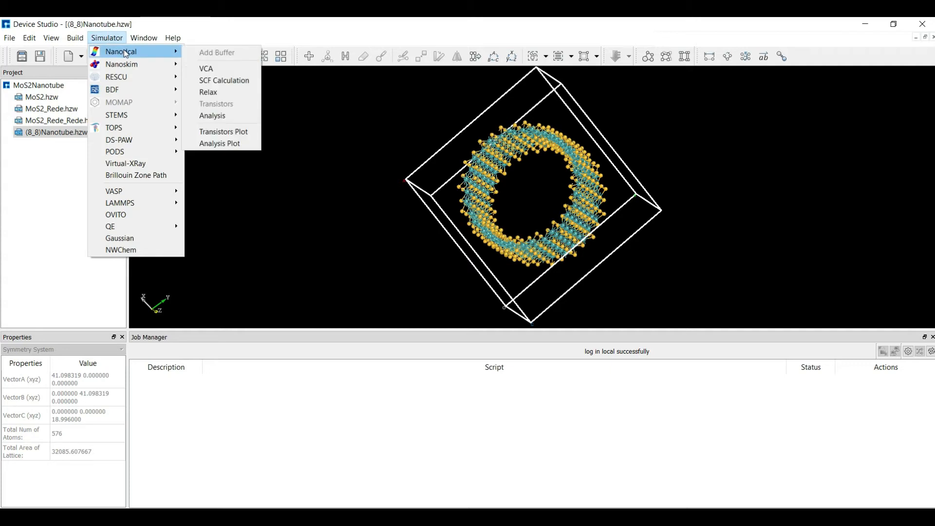
pyautogui.moveTo(158, 78)
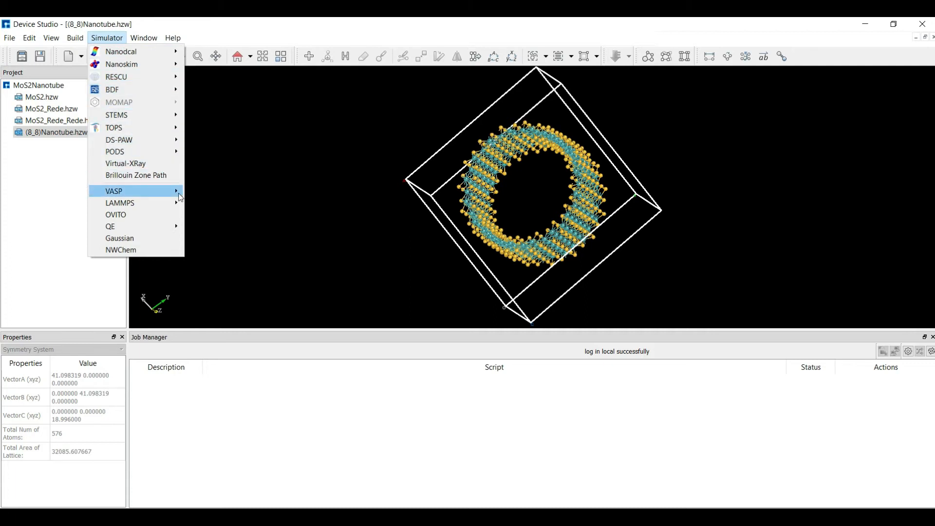
pyautogui.moveTo(181, 197)
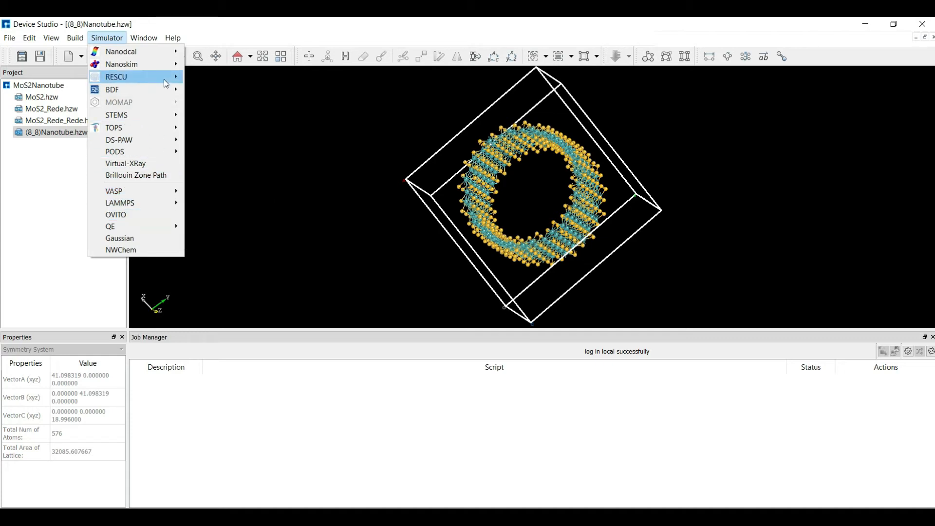
pyautogui.moveTo(176, 55)
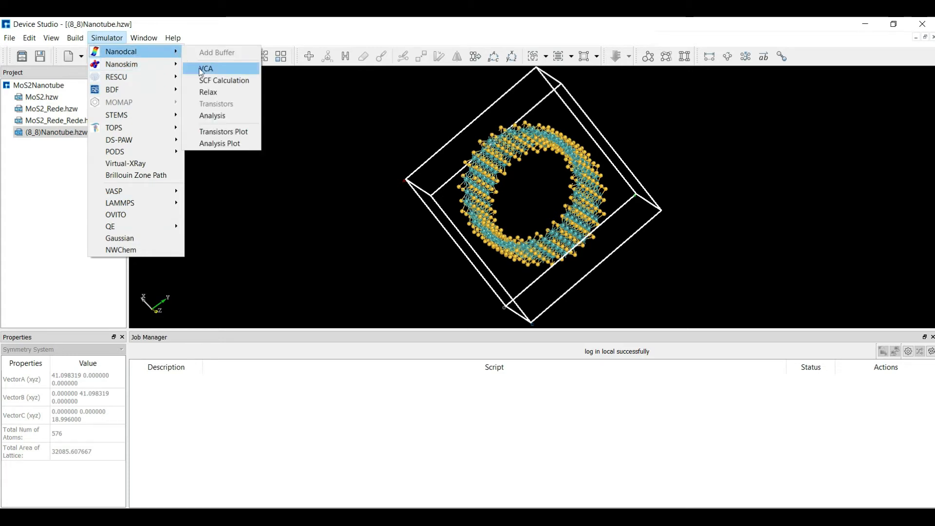
pyautogui.click(214, 80)
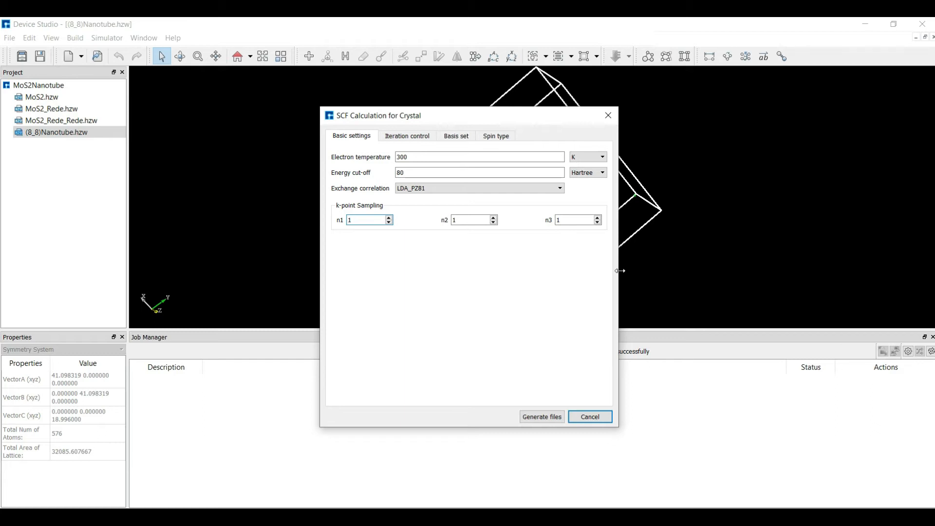
pyautogui.moveTo(619, 271); pyautogui.dragTo(856, 230)
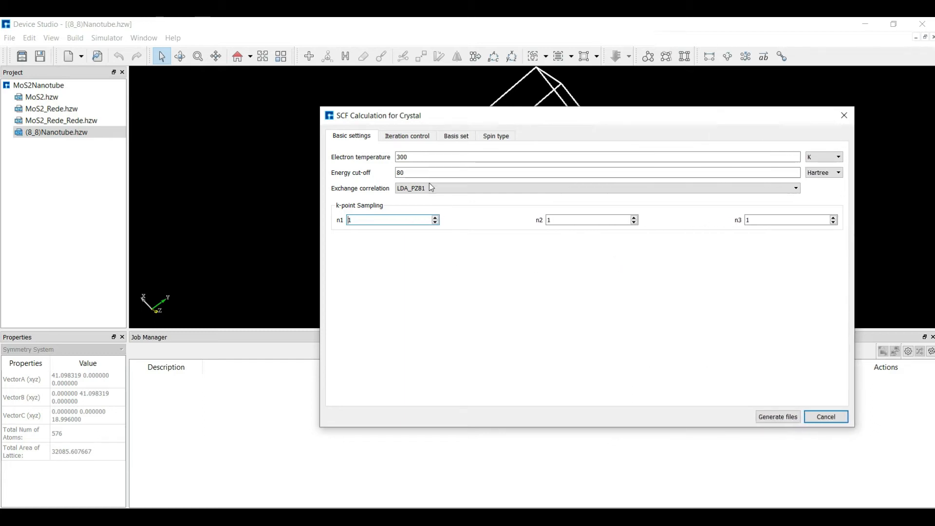
pyautogui.doubleClick(411, 158)
pyautogui.press('BackSpace')
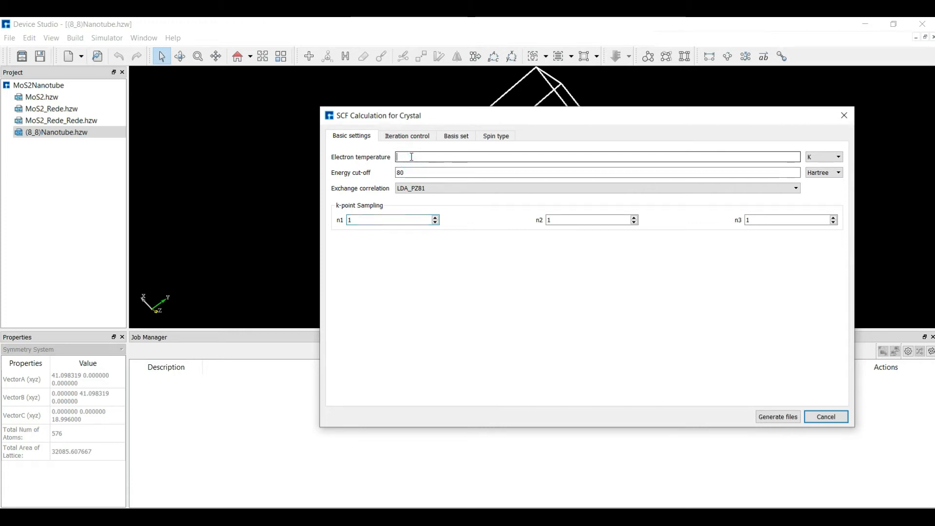
pyautogui.write('100')
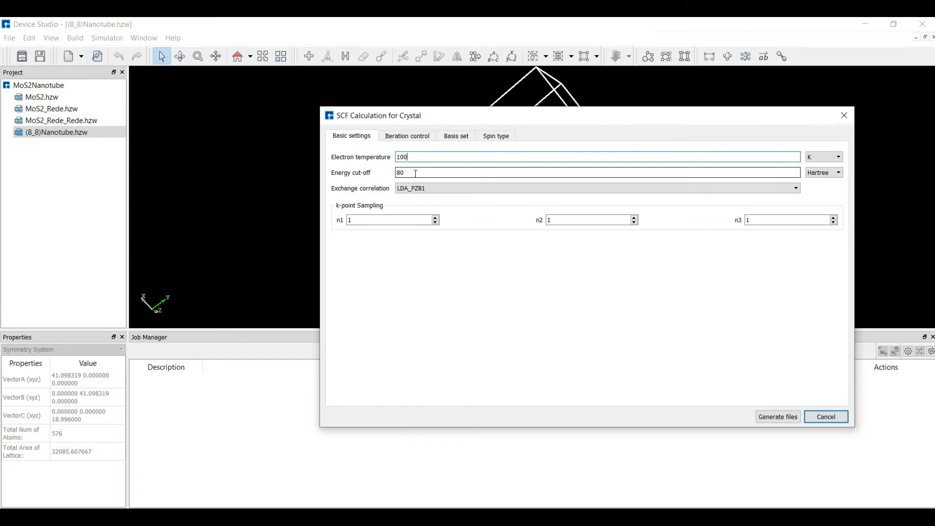
# - Keep the LDA_PZ81 exchange correlation, default iteration control and NoSpin spin type, and generate the SCF input files
pyautogui.click(429, 188)
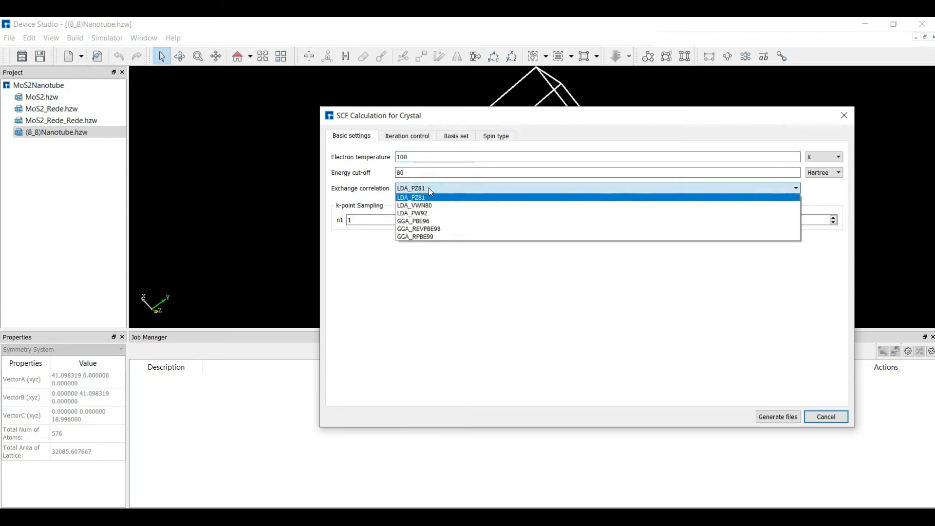
pyautogui.click(429, 188)
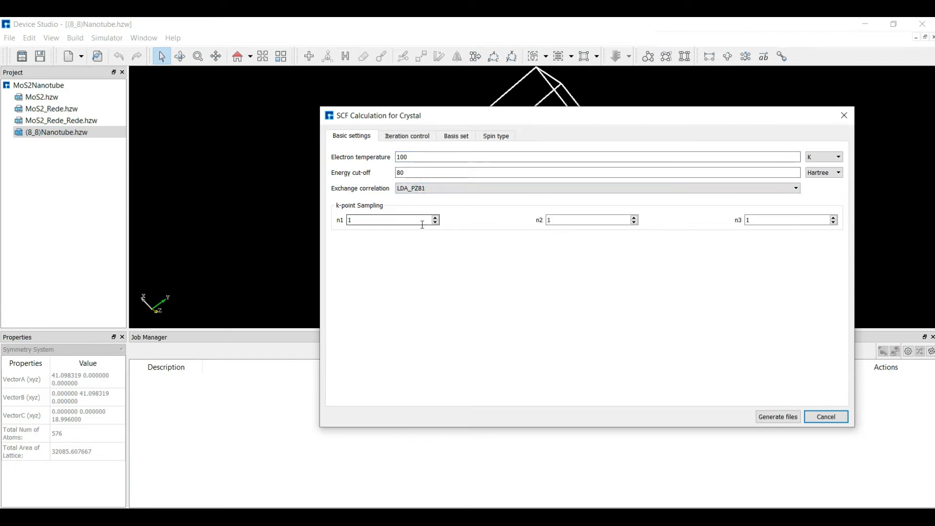
pyautogui.click(388, 138)
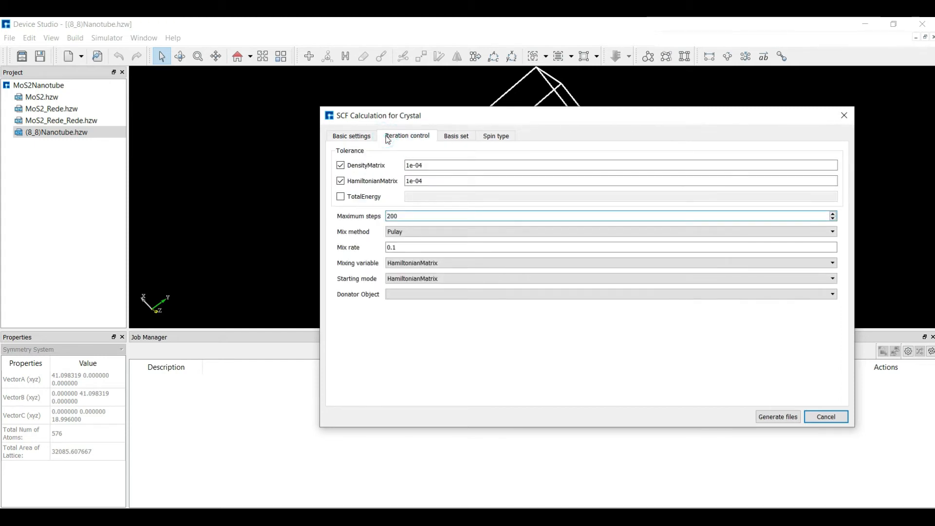
pyautogui.click(490, 137)
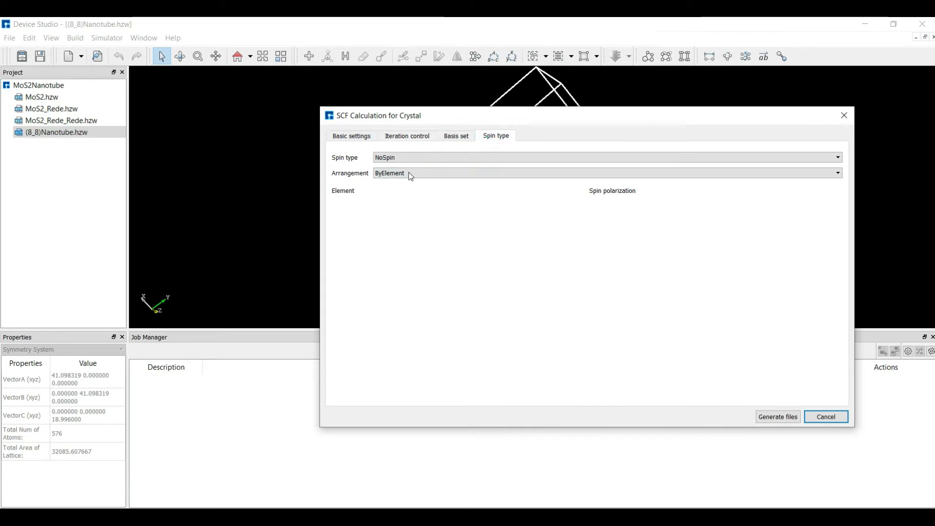
pyautogui.click(405, 158)
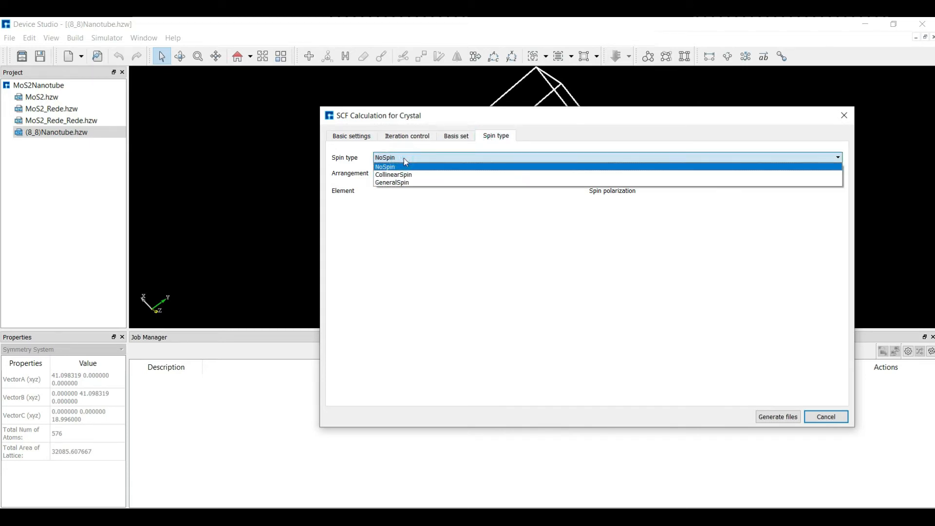
pyautogui.click(501, 227)
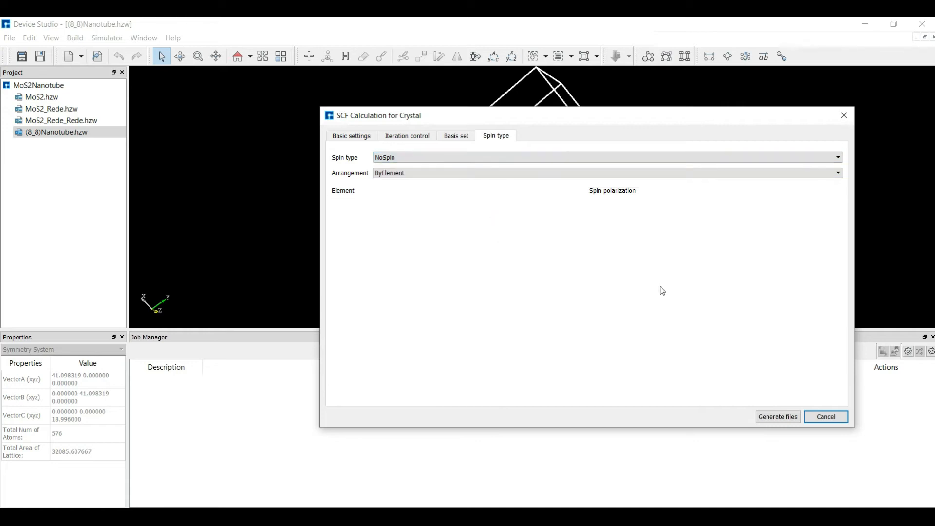
pyautogui.click(765, 416)
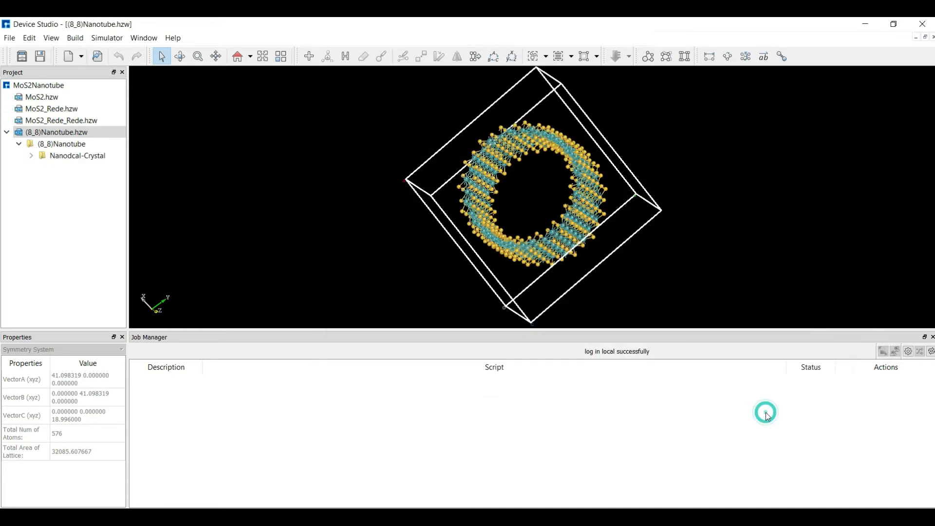
# - Open the generated scf.input file and examine its basic setting and iteration control sections
pyautogui.click(31, 155)
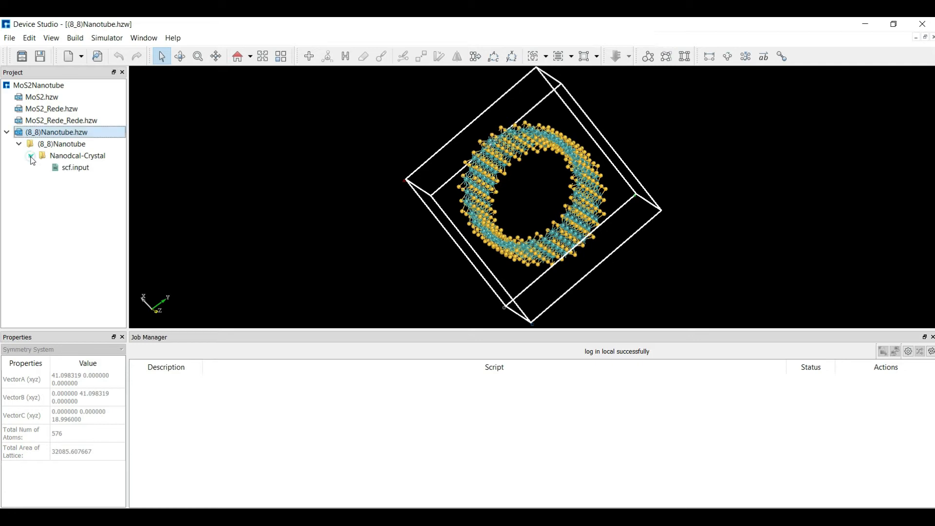
pyautogui.rightClick(67, 168)
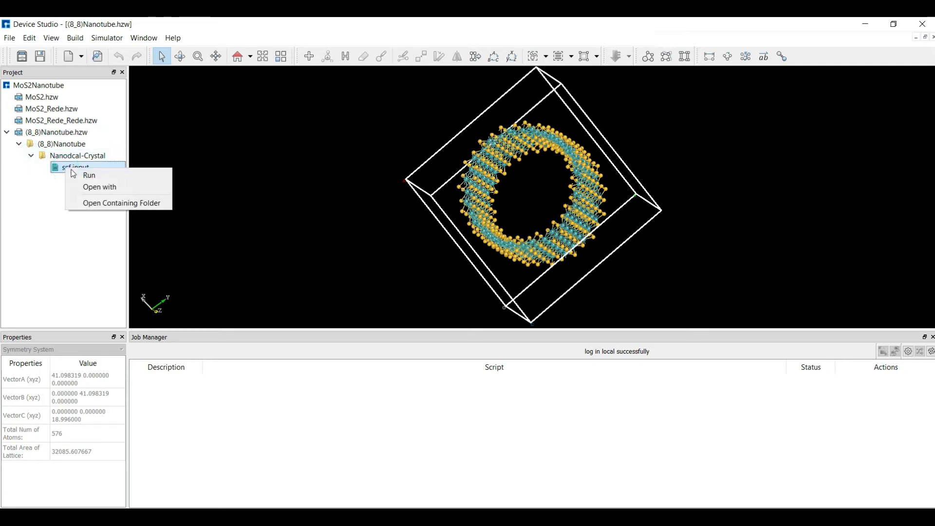
pyautogui.click(106, 186)
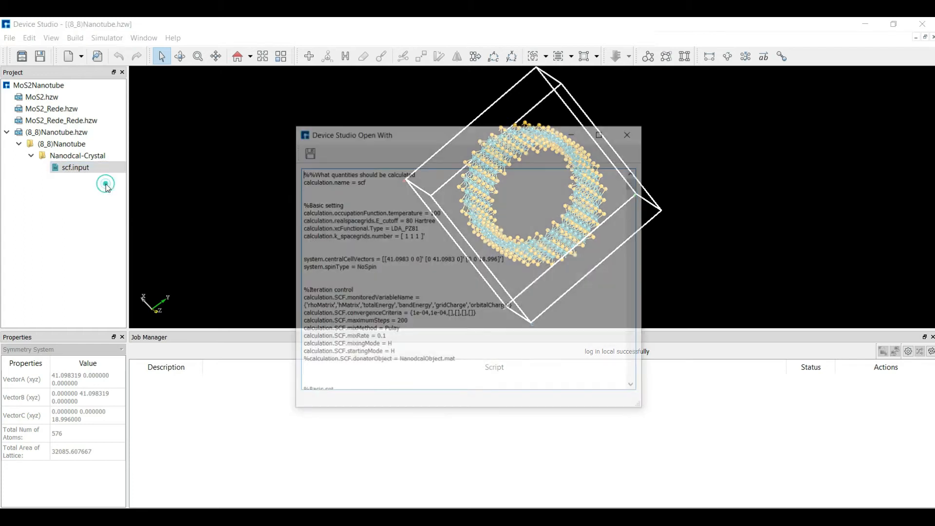
pyautogui.click(601, 132)
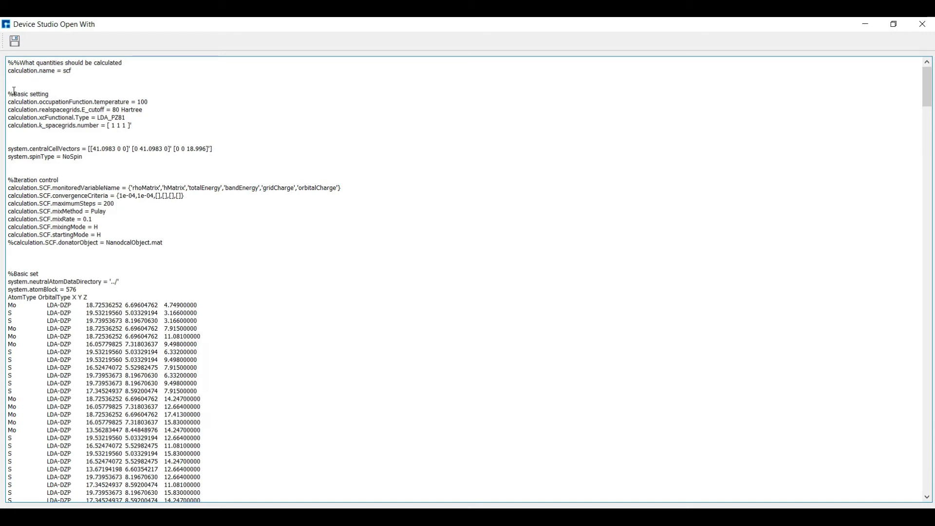
pyautogui.moveTo(9, 91); pyautogui.dragTo(143, 126)
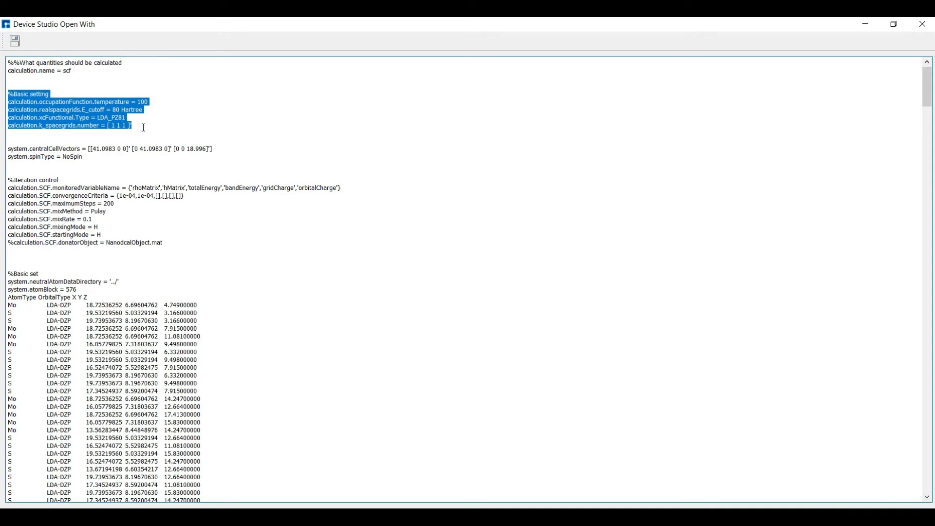
pyautogui.moveTo(14, 173); pyautogui.dragTo(194, 247)
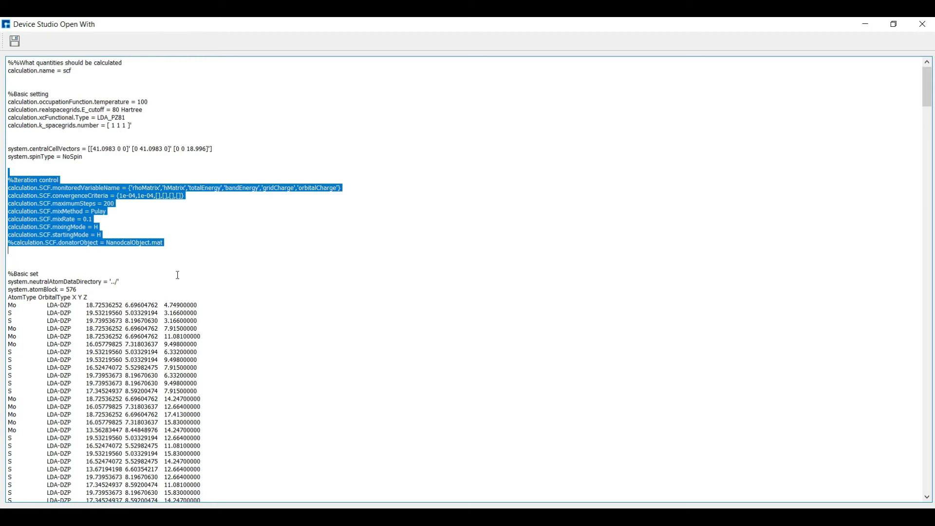
pyautogui.click(923, 25)
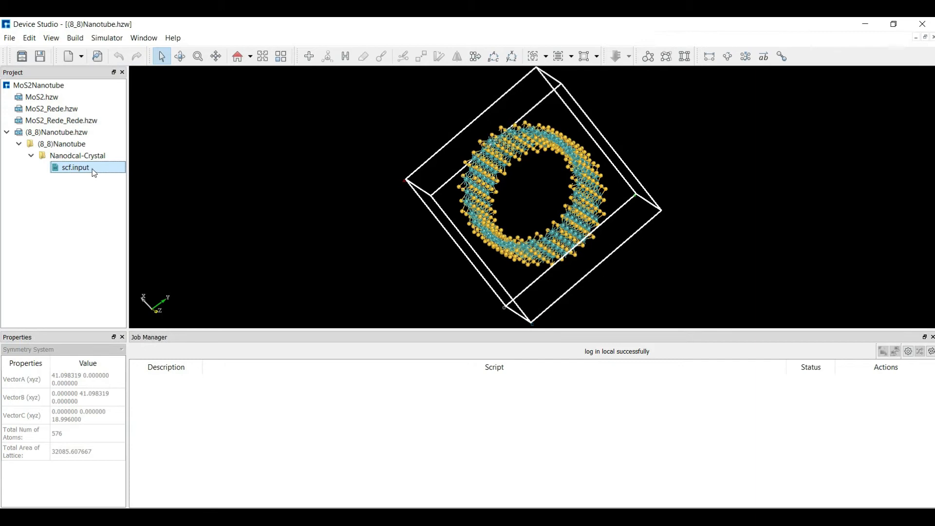
# - Run scf.input on the MyComputer gateway using 1 core
pyautogui.rightClick(92, 168)
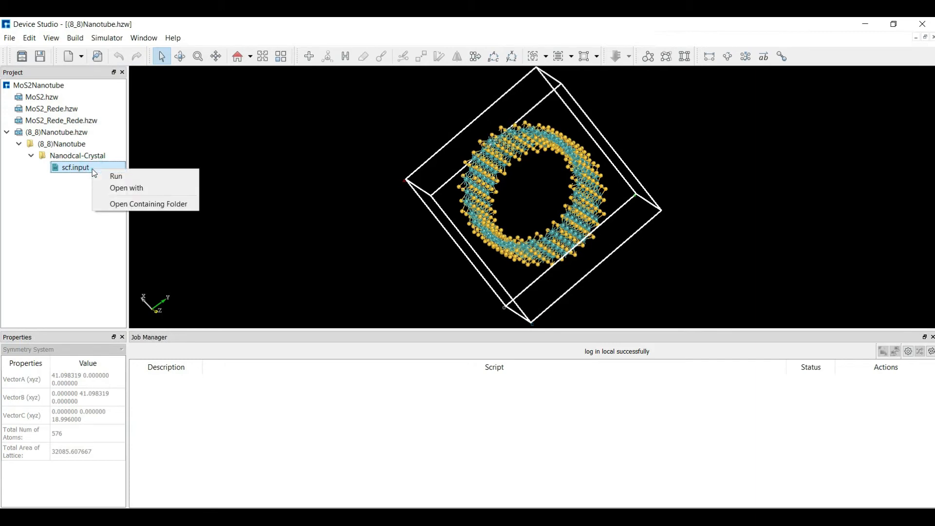
pyautogui.click(125, 175)
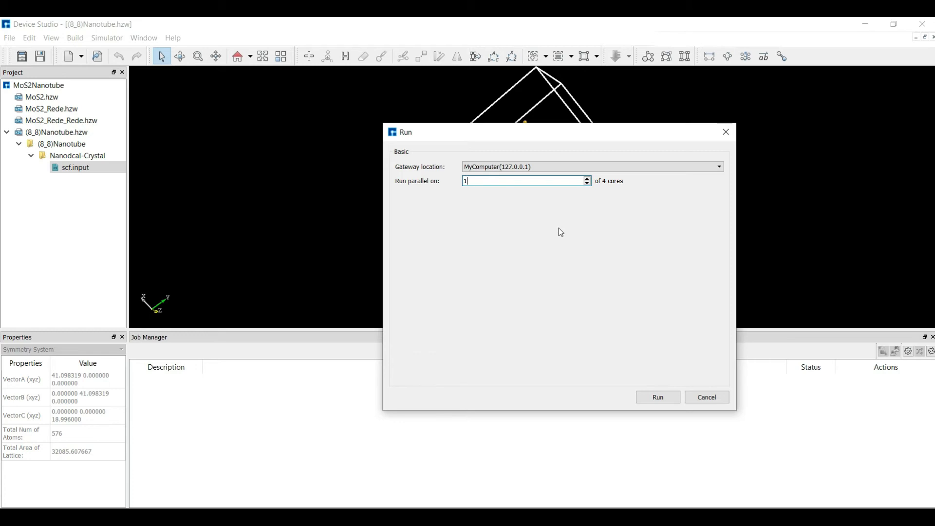
pyautogui.click(657, 398)
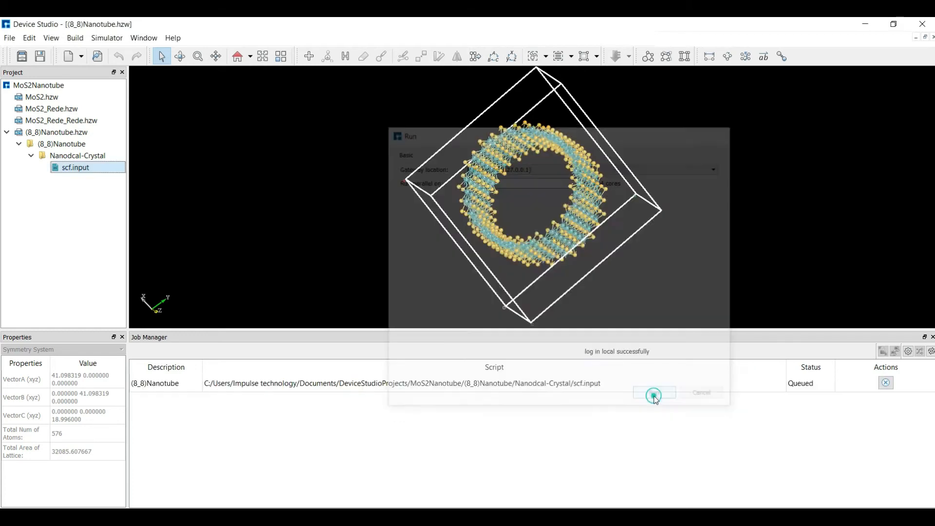
# - Start a Nanodcal analysis and add DensityOfStates with k-point sampling n1 = 2, n2 = 2 and n3 = 2
pyautogui.click(104, 40)
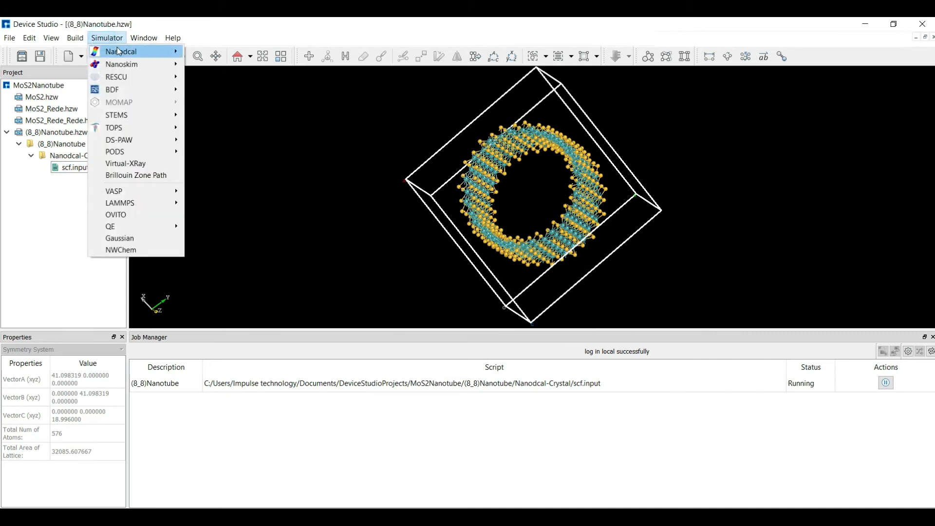
pyautogui.moveTo(118, 52)
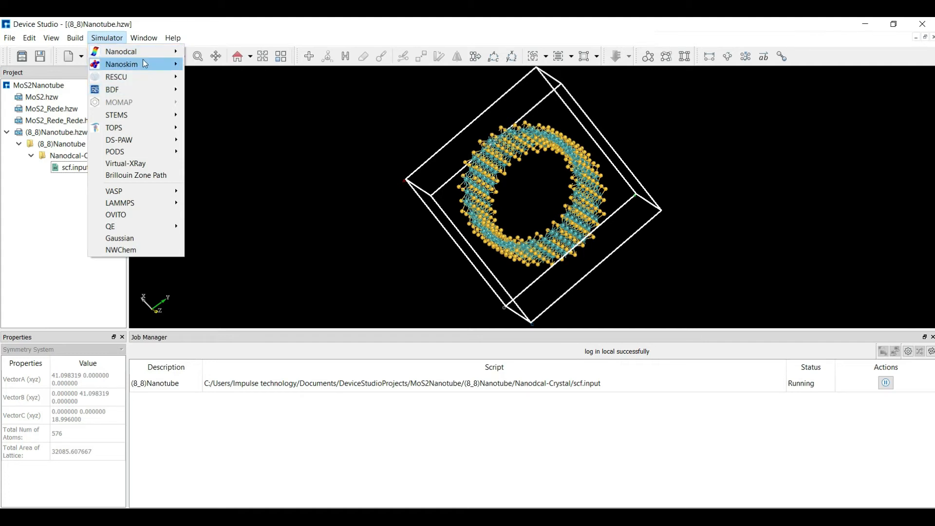
pyautogui.moveTo(154, 51)
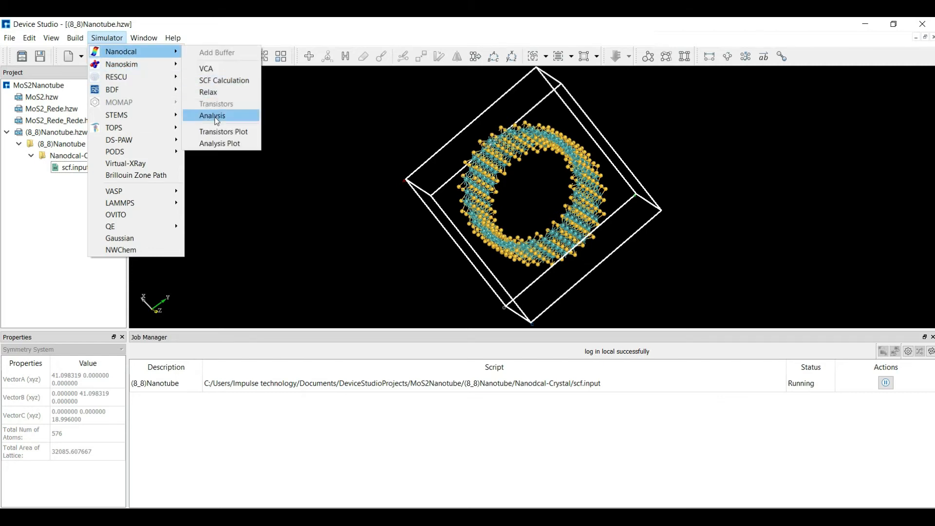
pyautogui.click(214, 116)
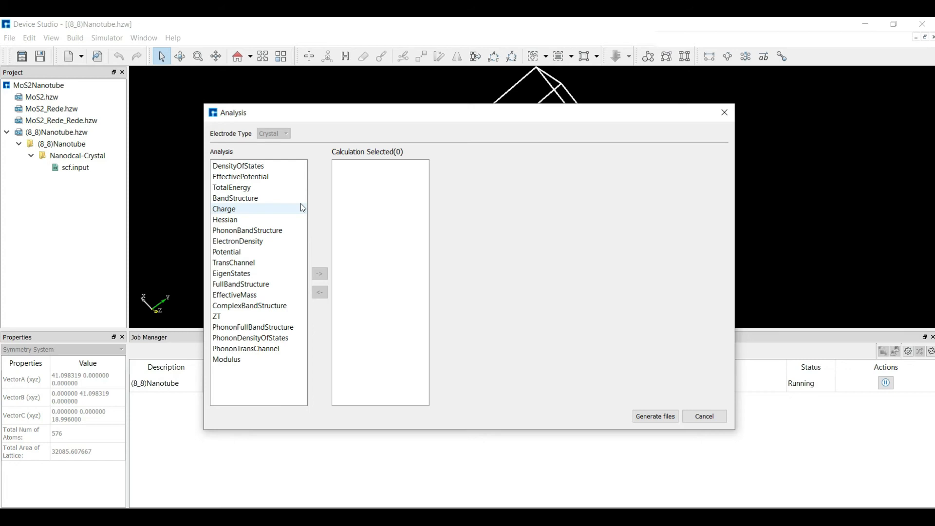
pyautogui.click(248, 168)
pyautogui.doubleClick(247, 170)
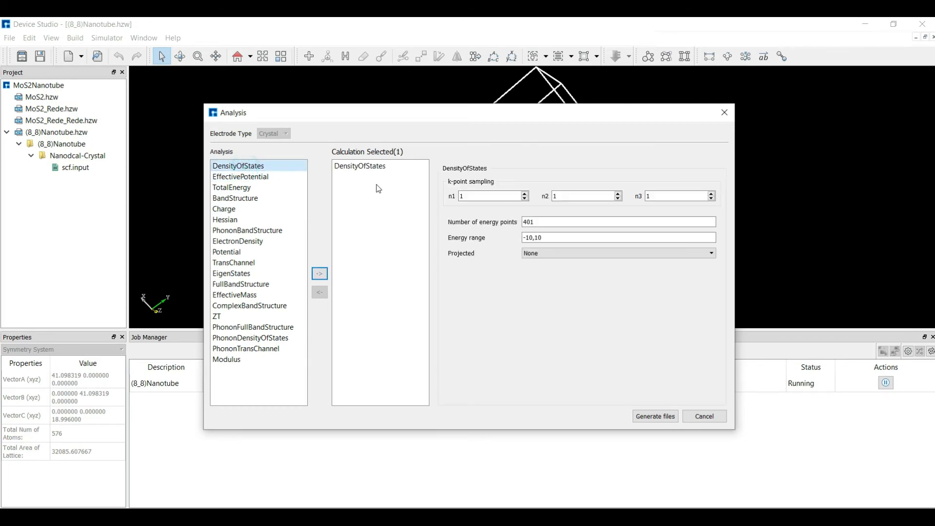
pyautogui.click(481, 195)
pyautogui.click(525, 194)
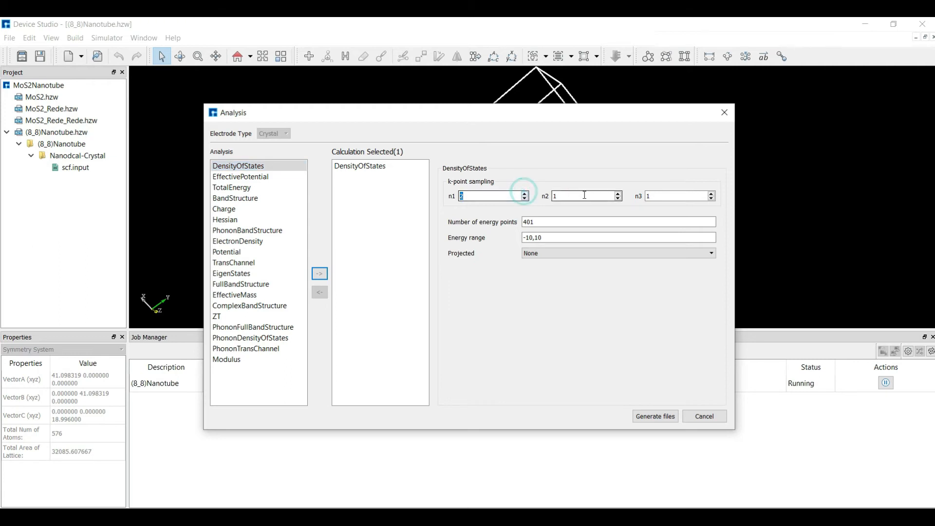
pyautogui.click(619, 193)
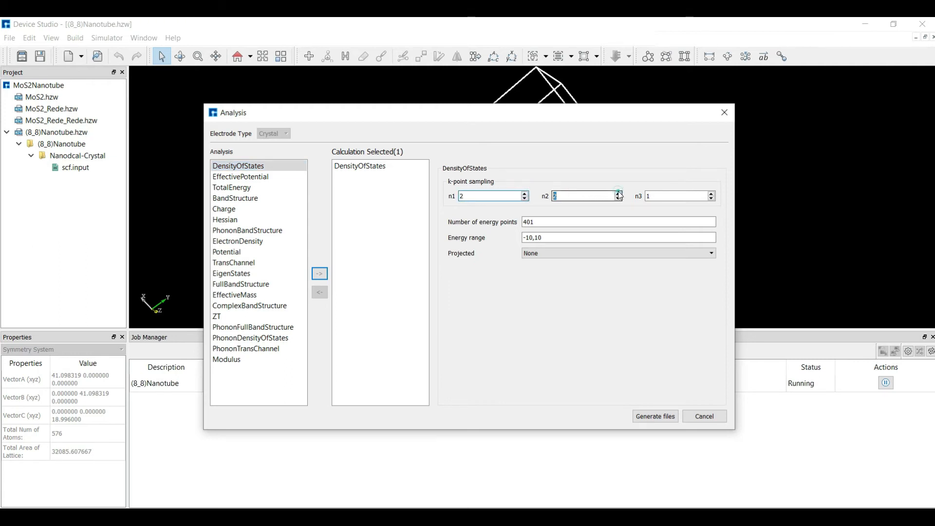
pyautogui.click(711, 194)
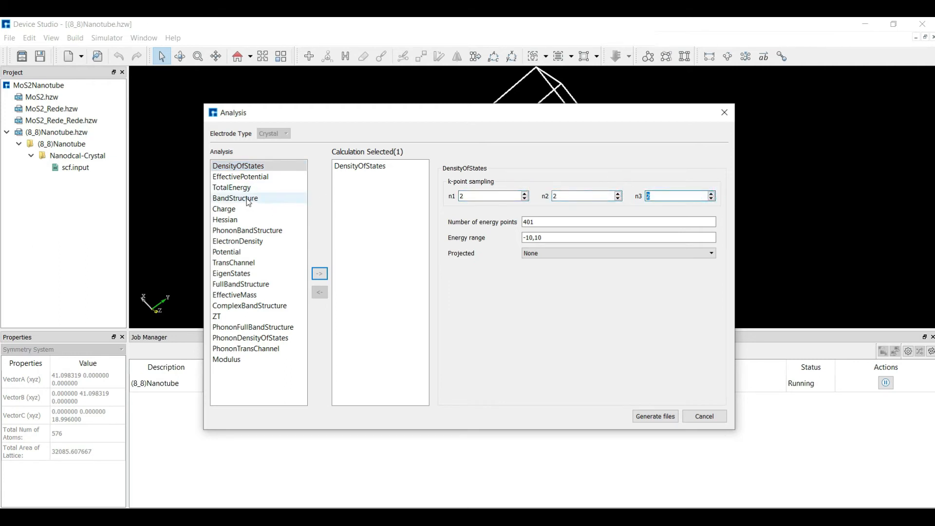
# - Add BandStructure to the selected calculations, then preview and apply the Brillouin zone path from G to X
pyautogui.doubleClick(249, 200)
pyautogui.click(348, 185)
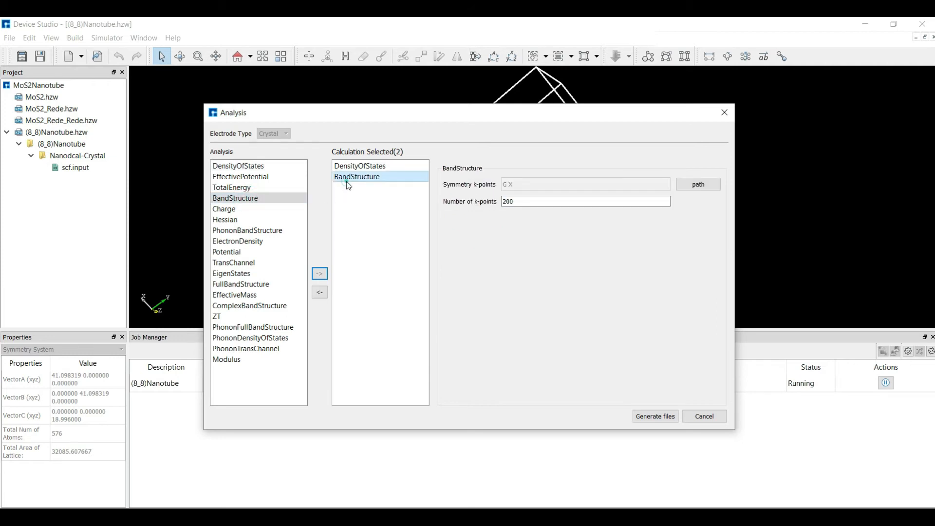
pyautogui.click(698, 184)
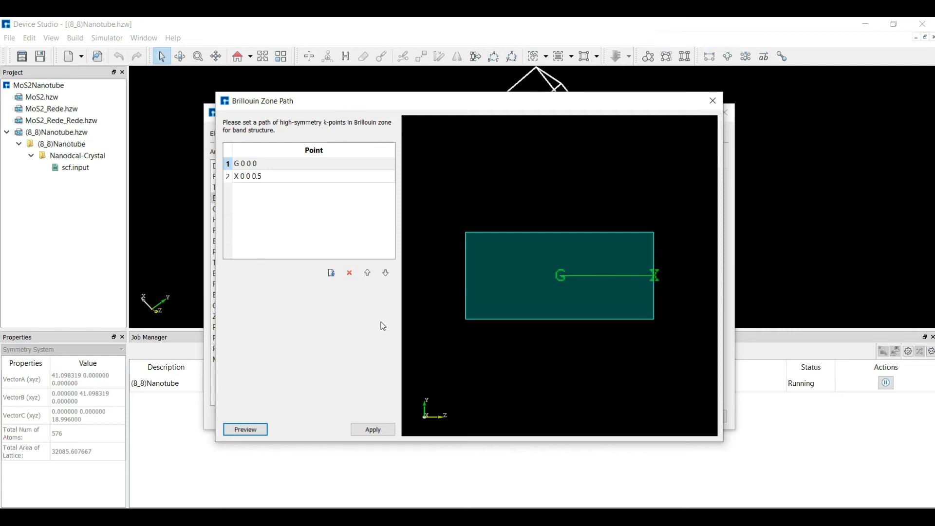
pyautogui.click(253, 428)
pyautogui.click(360, 430)
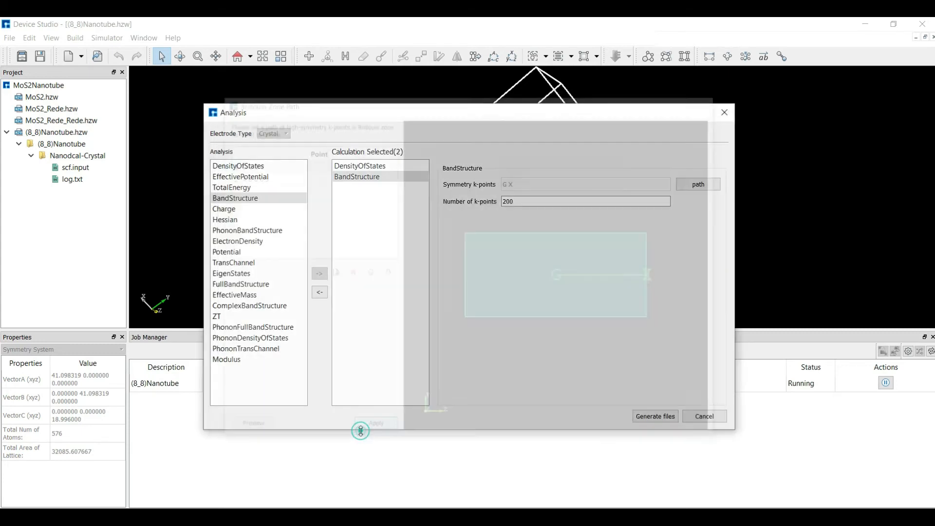
# - Add ElectronDensity, Potential and EigenStates to the selected calculations and generate the analysis input files
pyautogui.doubleClick(234, 242)
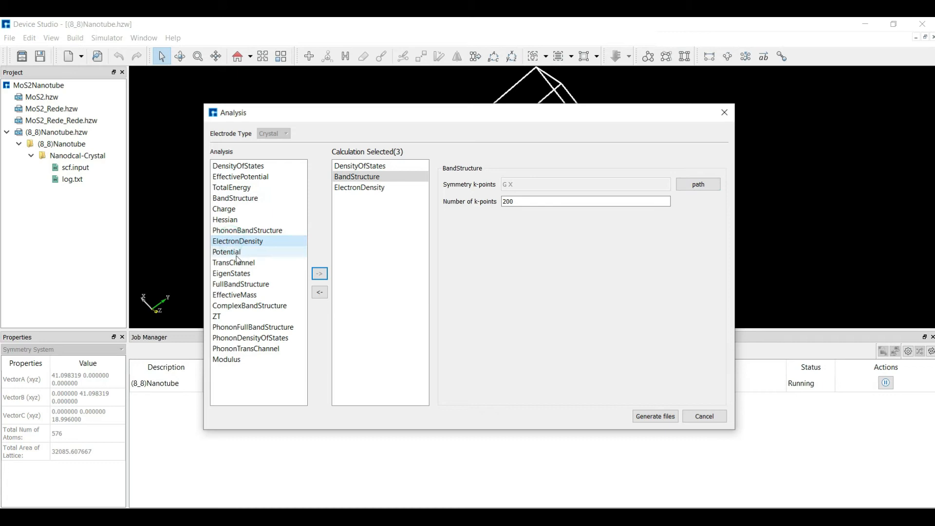
pyautogui.doubleClick(235, 253)
pyautogui.doubleClick(240, 275)
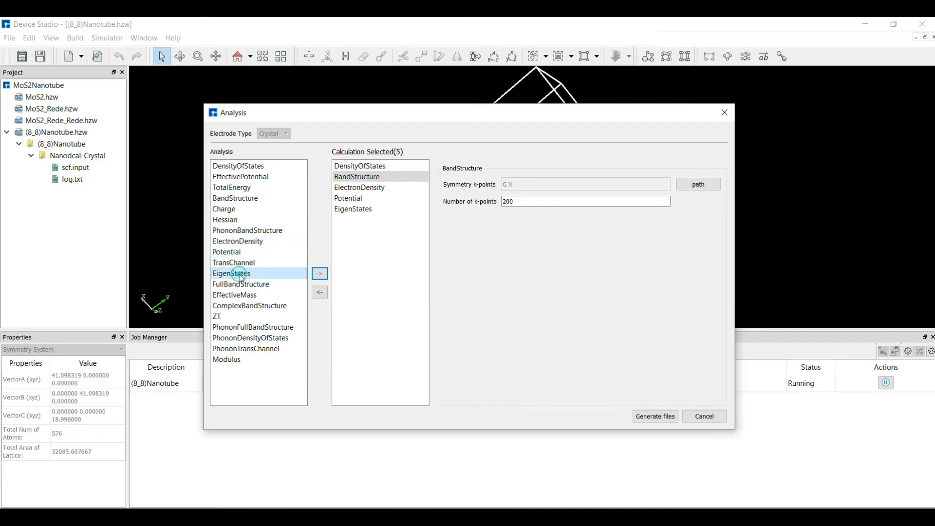
pyautogui.click(654, 417)
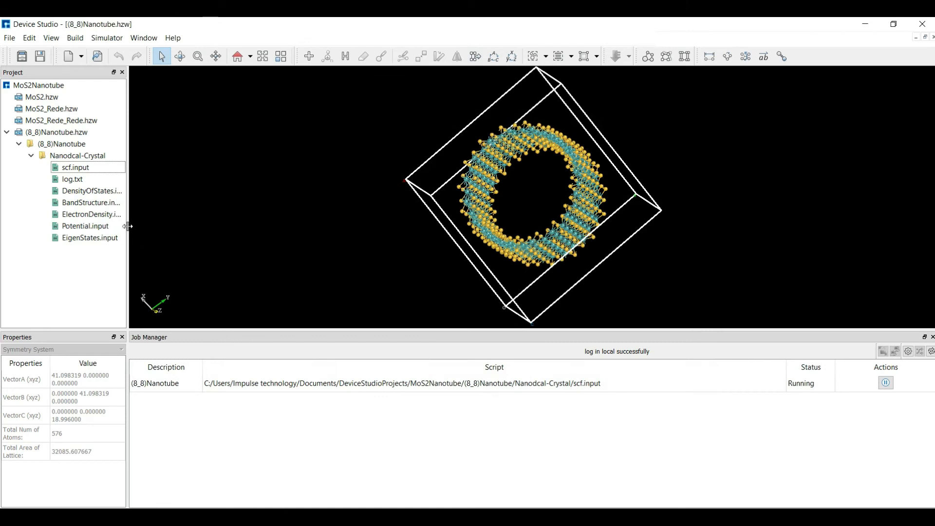
# - Cancel the running SCF job of the (8,8) nanotube
pyautogui.click(886, 383)
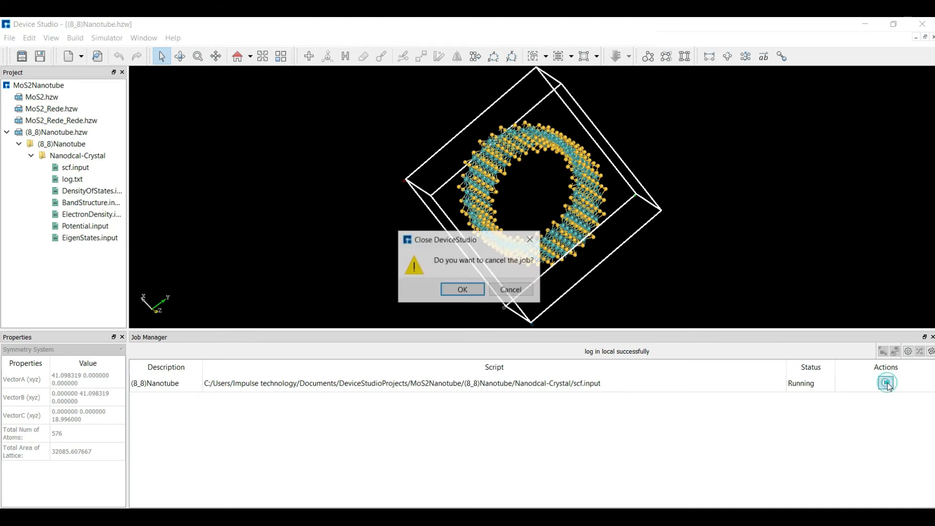
pyautogui.click(466, 292)
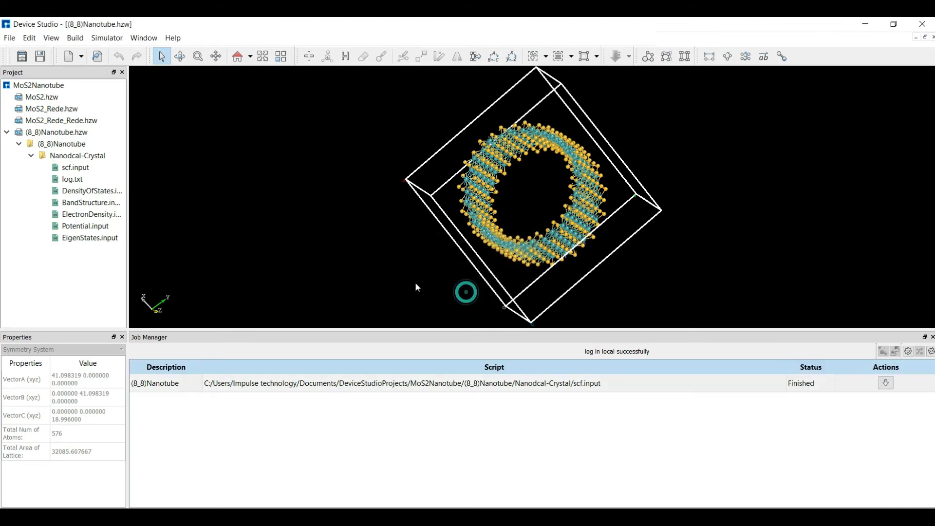
# - Open the saved project MoS2 Nanotube.hpf from the DeviceStudioProjects folder
pyautogui.click(12, 41)
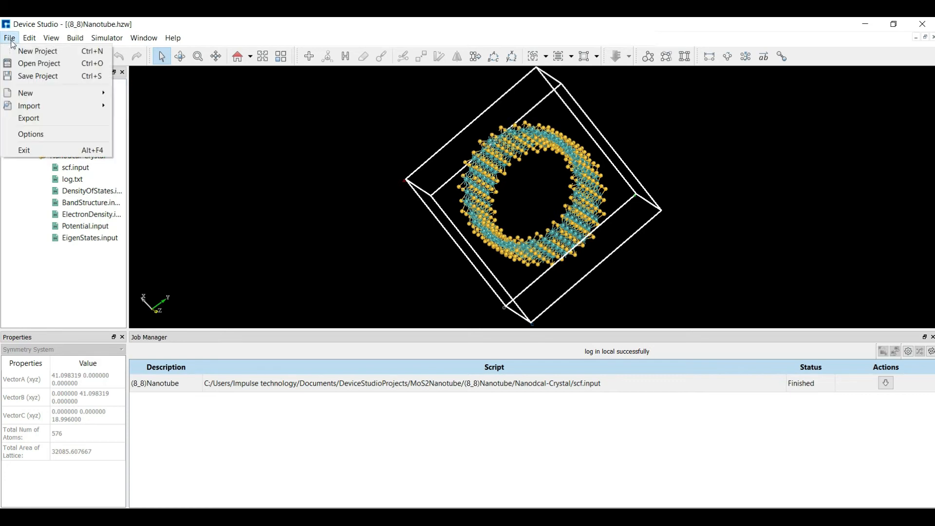
pyautogui.click(30, 64)
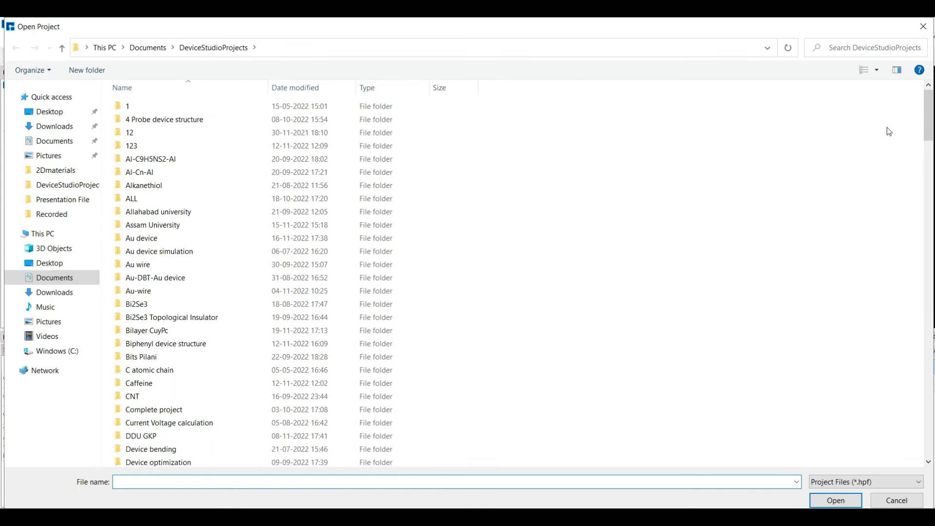
pyautogui.scroll(-15, 332, 323)
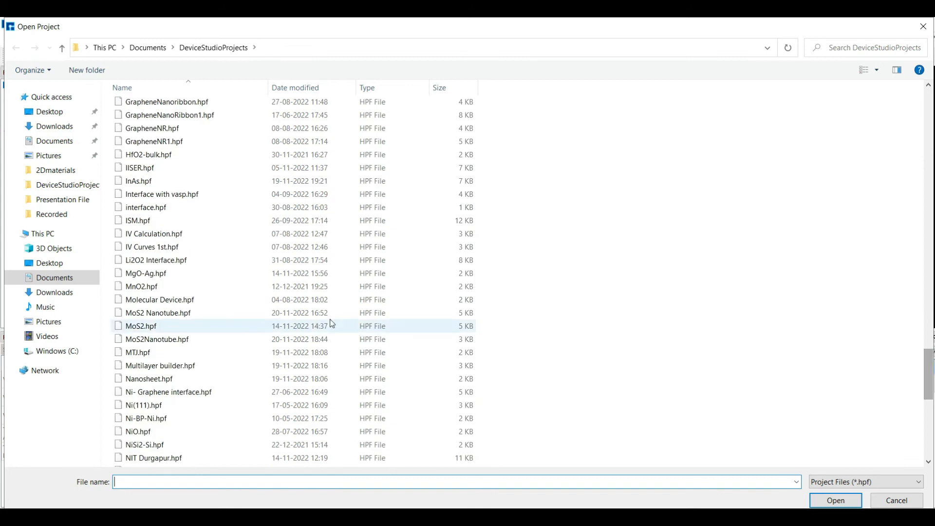
pyautogui.click(184, 316)
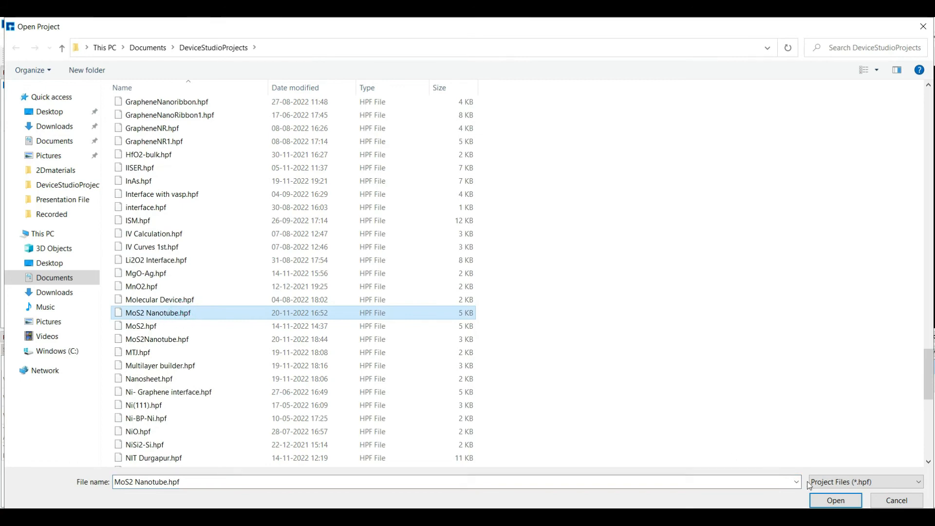
pyautogui.click(825, 502)
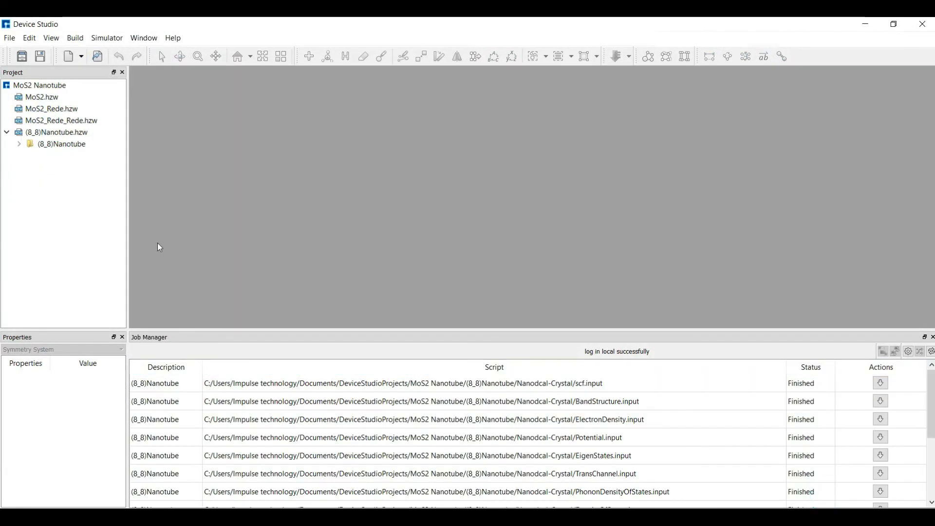
# - Open the (8_8)Nanotube.hzw structure in a maximized view and expand its Nanodcal-Crystal results folder
pyautogui.doubleClick(41, 136)
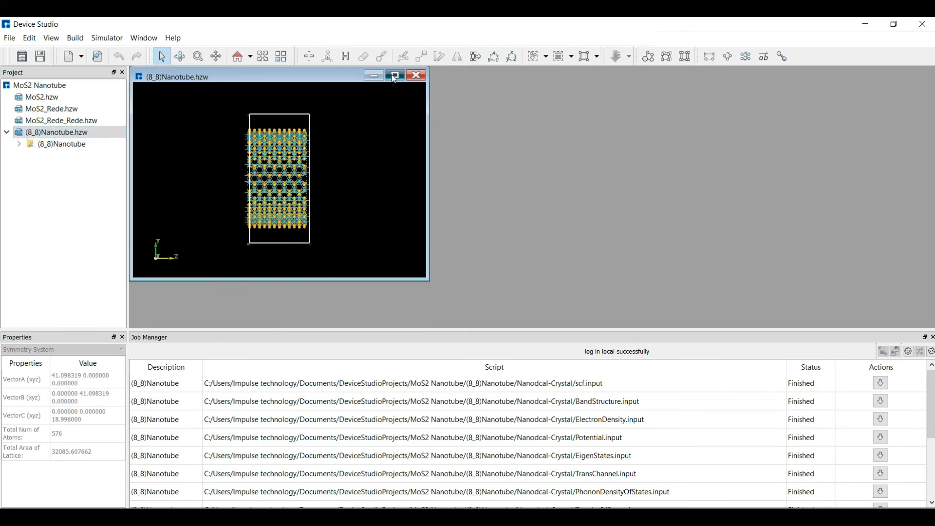
pyautogui.click(393, 75)
pyautogui.moveTo(329, 119); pyautogui.dragTo(180, 171, button='right')
pyautogui.click(19, 143)
pyautogui.click(31, 156)
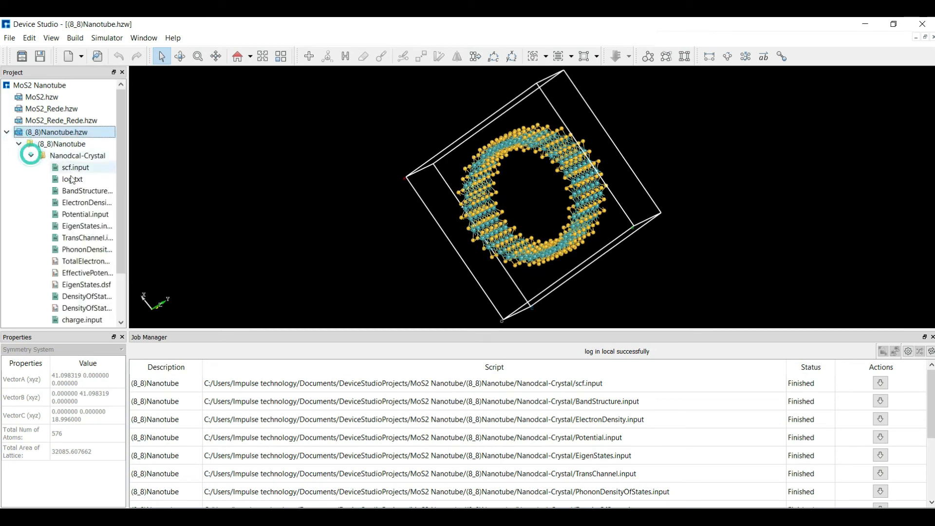
# - Show the total electron density in 3D, in 2D averaged along y and z, and as a 1D plot
pyautogui.click(78, 262)
pyautogui.rightClick(78, 262)
pyautogui.click(111, 268)
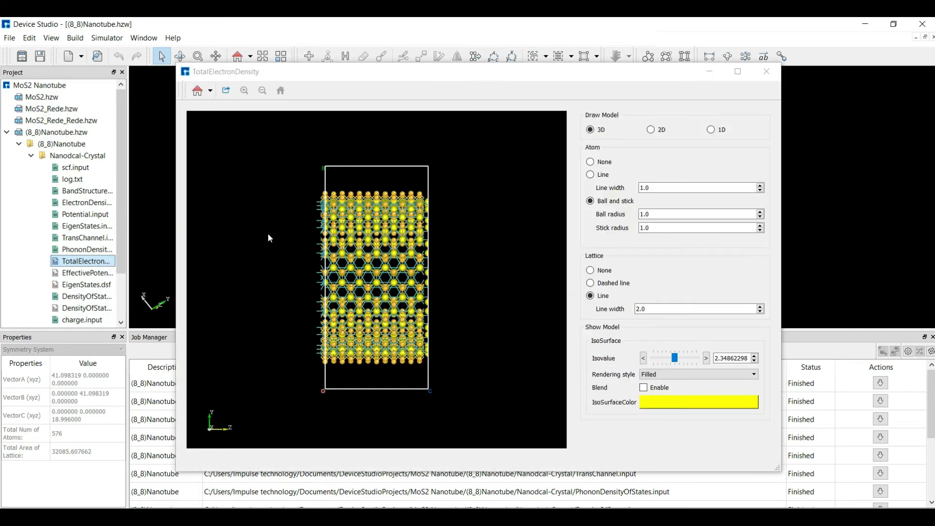
pyautogui.moveTo(269, 237); pyautogui.dragTo(563, 224)
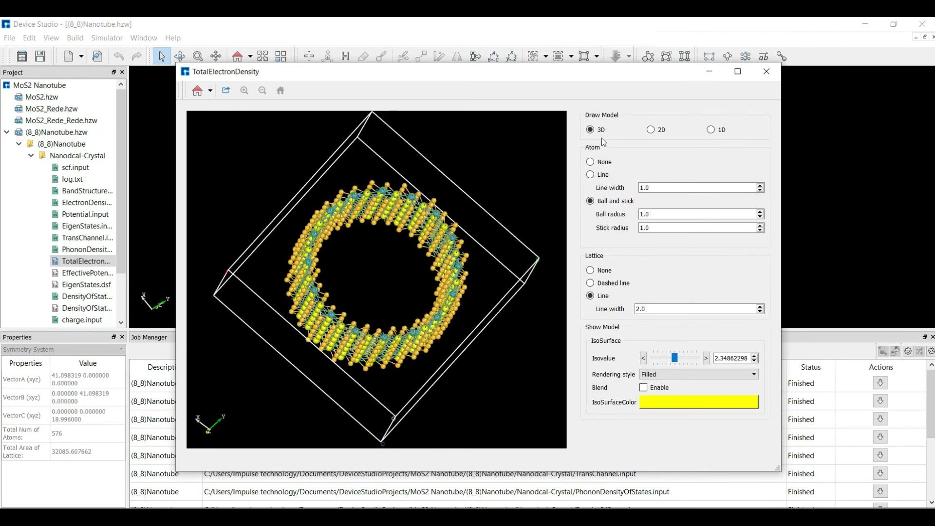
pyautogui.click(650, 130)
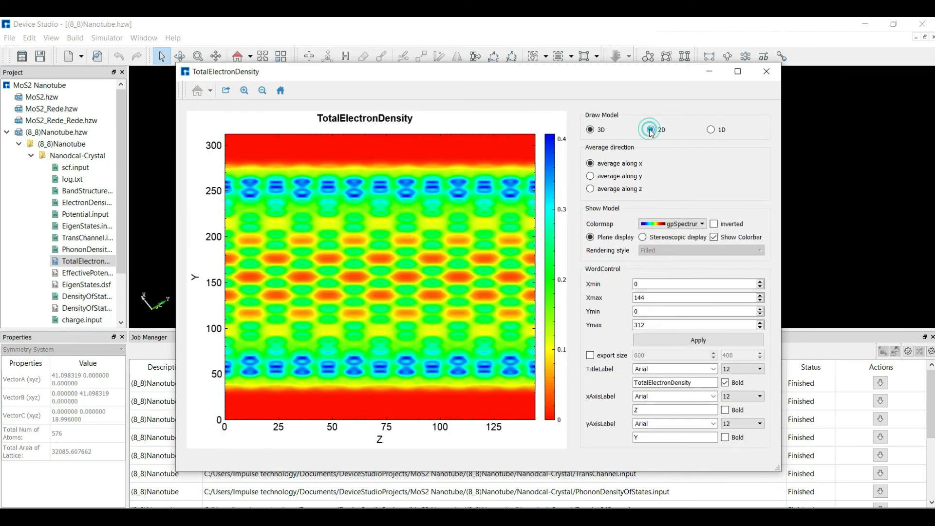
pyautogui.click(625, 178)
pyautogui.click(628, 192)
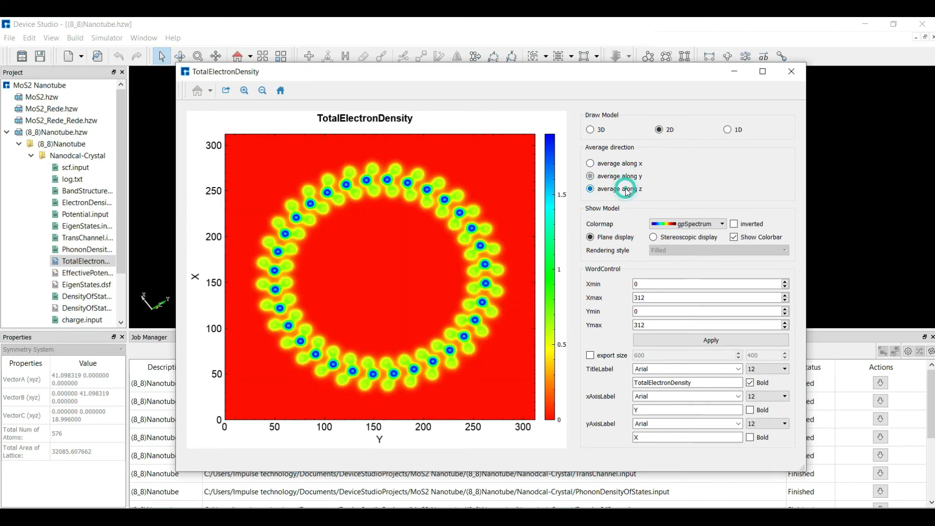
pyautogui.click(728, 131)
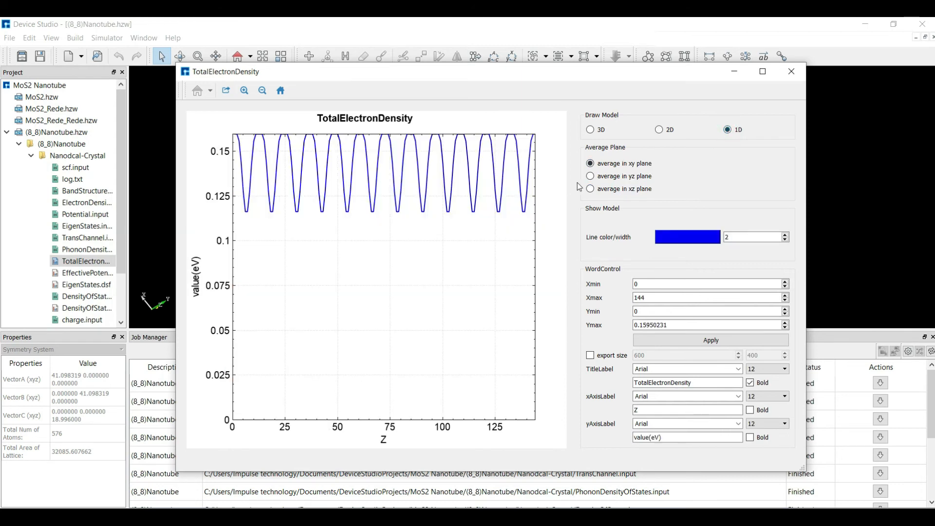
# - Examine the file formats offered for exporting the 1D electron density plot, cancel the export and close the plot
pyautogui.click(226, 93)
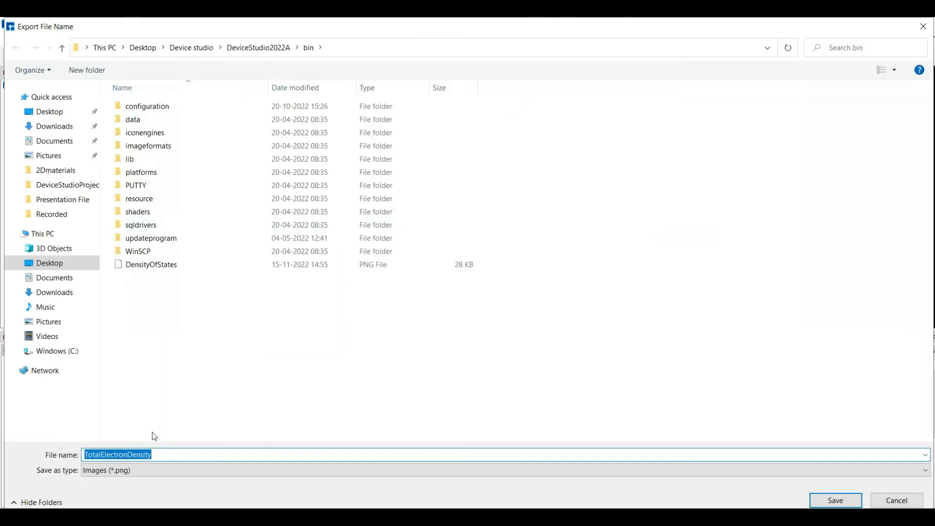
pyautogui.click(143, 470)
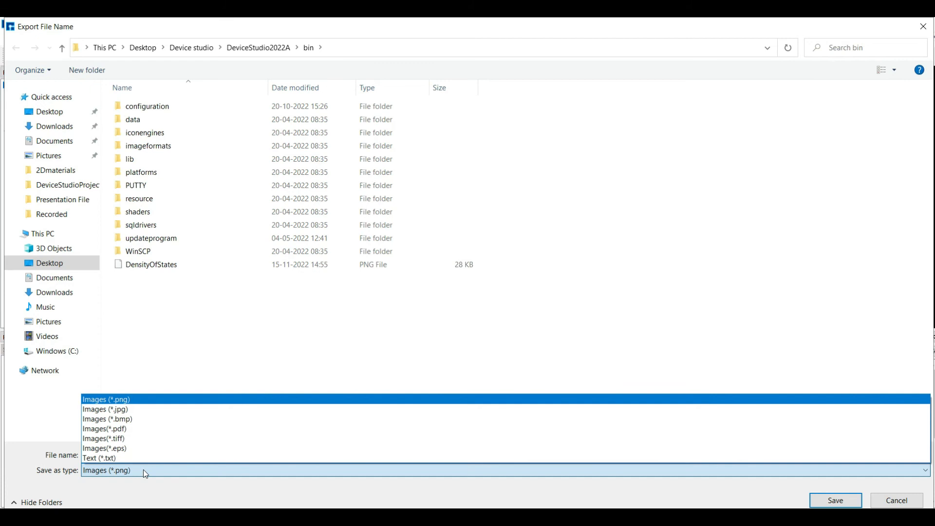
pyautogui.click(143, 469)
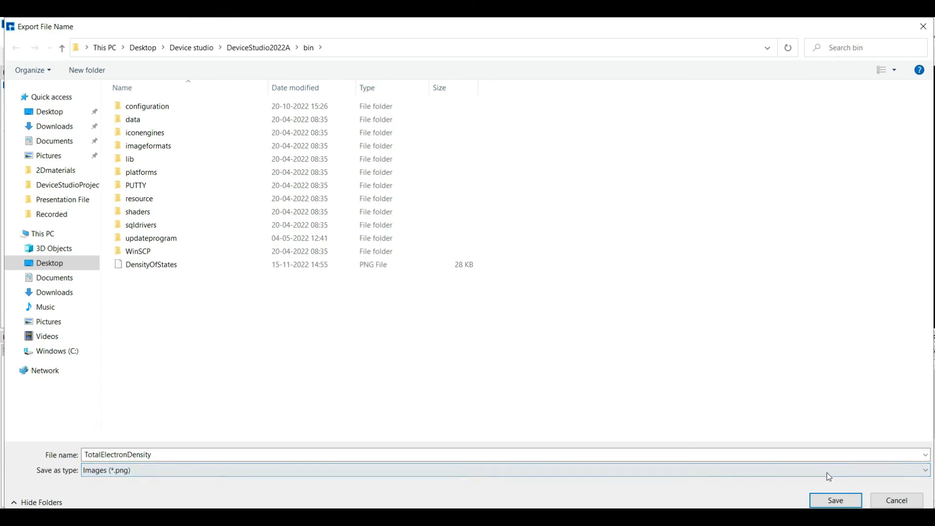
pyautogui.click(883, 499)
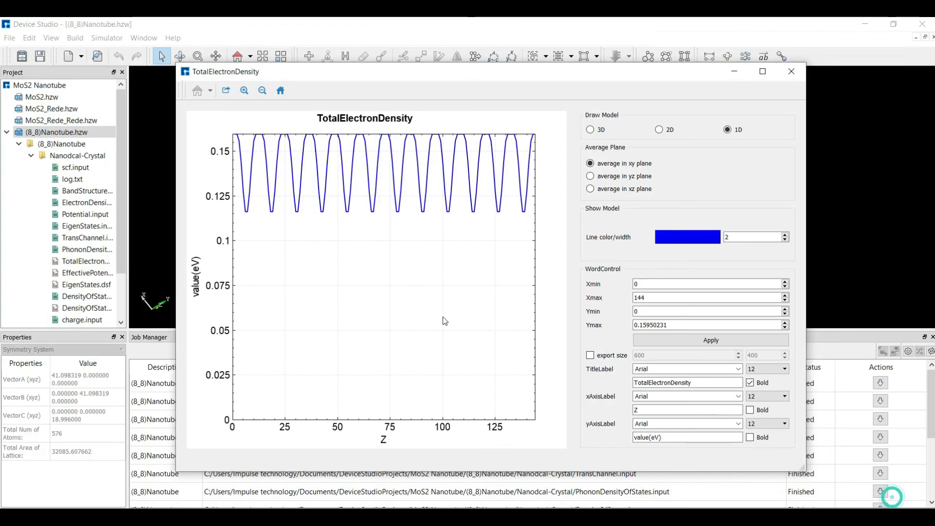
pyautogui.click(791, 71)
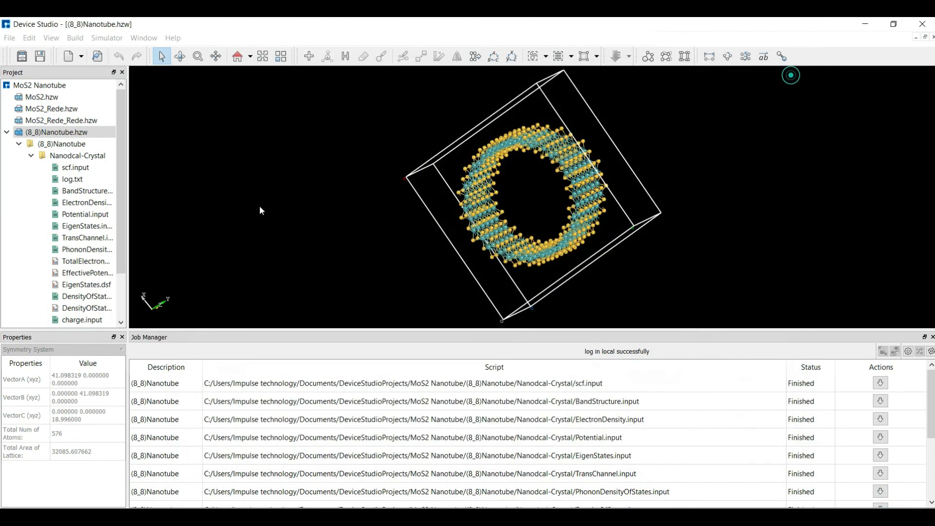
# - Show the effective potential in 3D and in 2D averaged along x, y and z
pyautogui.rightClick(86, 271)
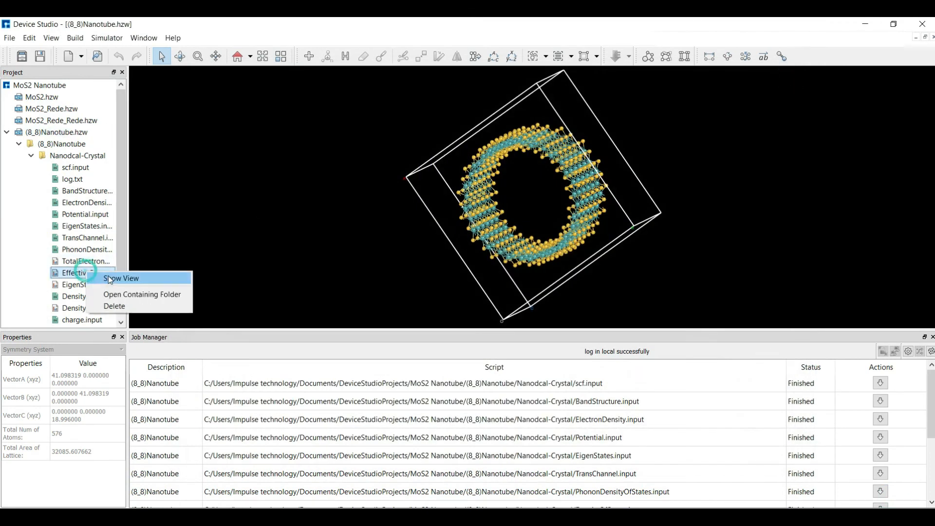
pyautogui.click(111, 278)
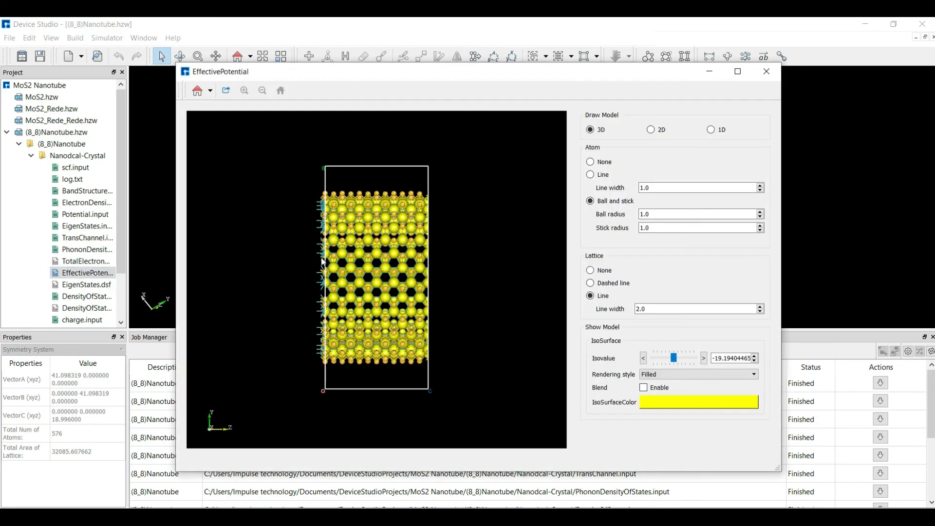
pyautogui.moveTo(276, 212); pyautogui.dragTo(605, 127)
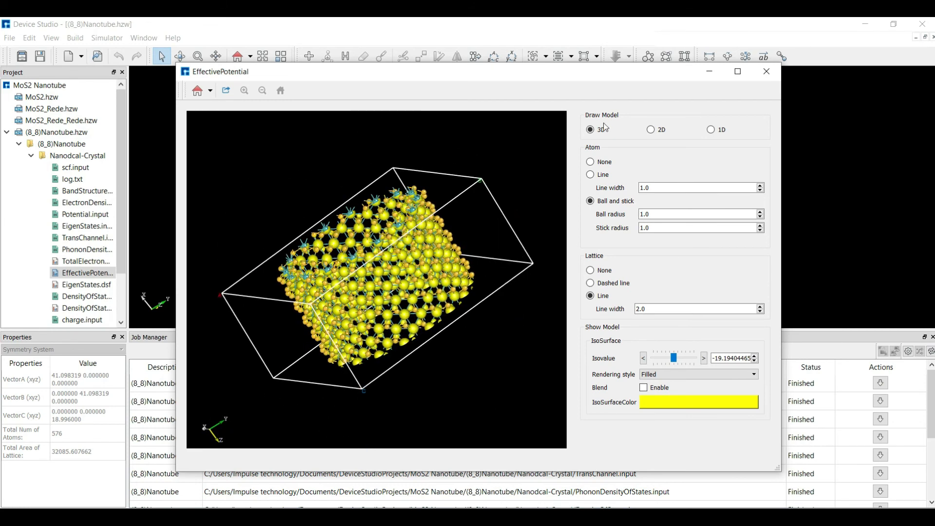
pyautogui.click(651, 130)
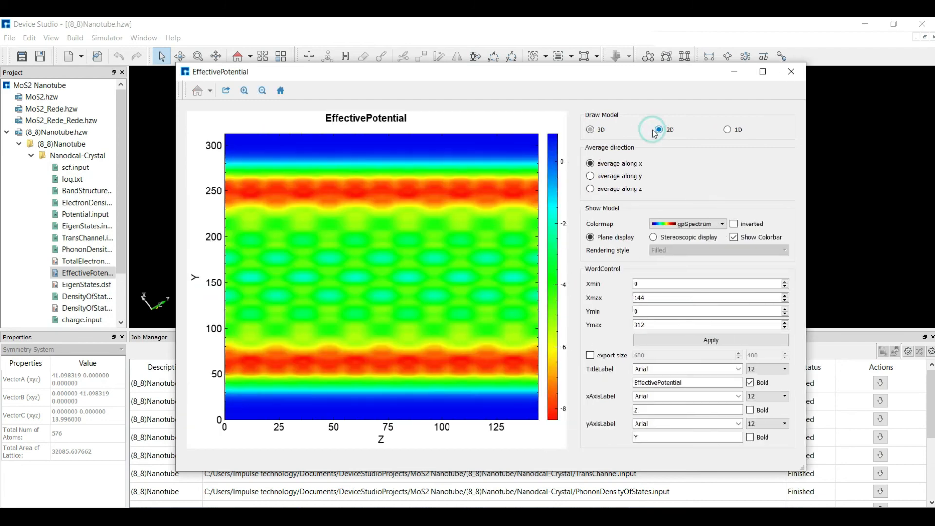
pyautogui.click(627, 178)
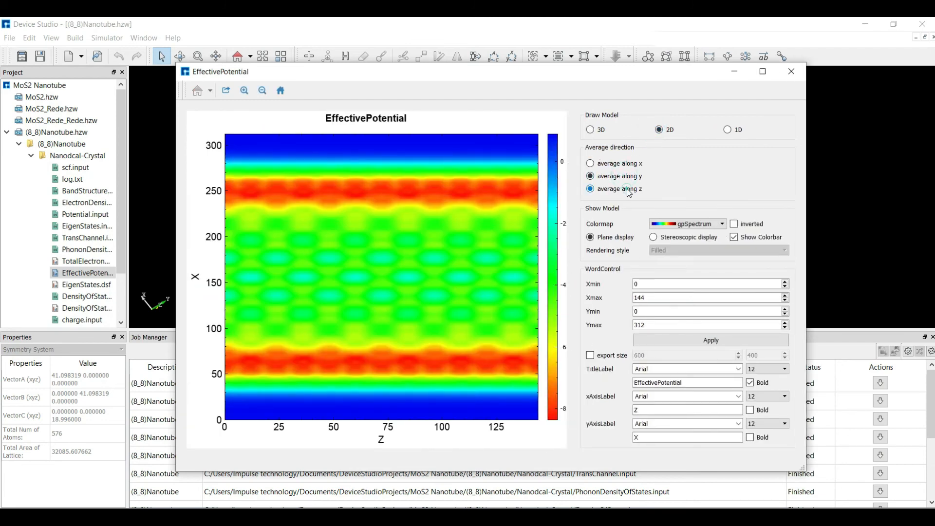
pyautogui.click(629, 190)
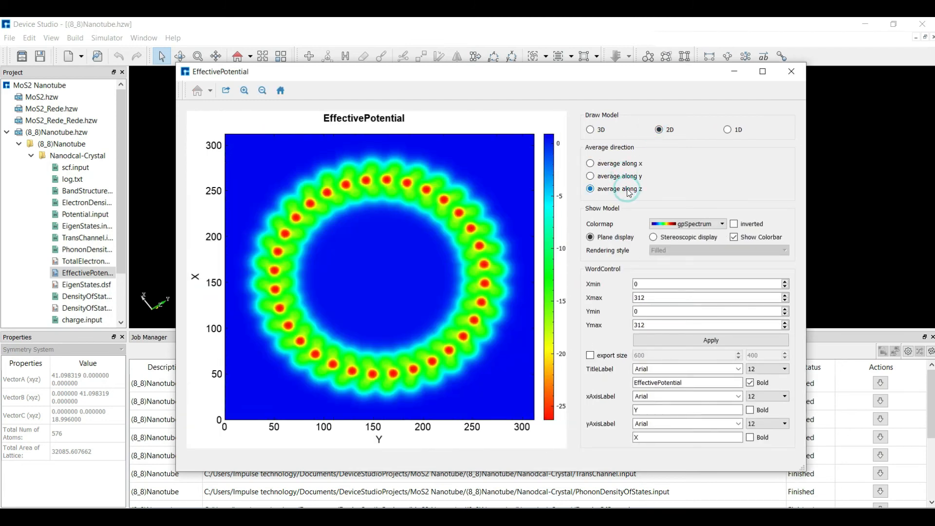
# - View the z-averaged effective potential stereoscopically and as 1D xy- and yz-plane averages, and close the viewer
pyautogui.click(655, 239)
pyautogui.moveTo(426, 264); pyautogui.dragTo(669, 163)
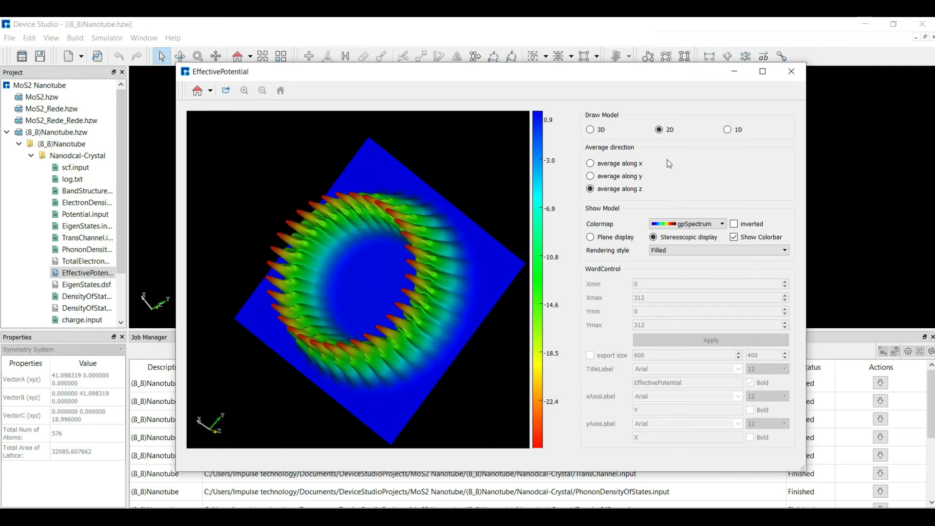
pyautogui.click(728, 131)
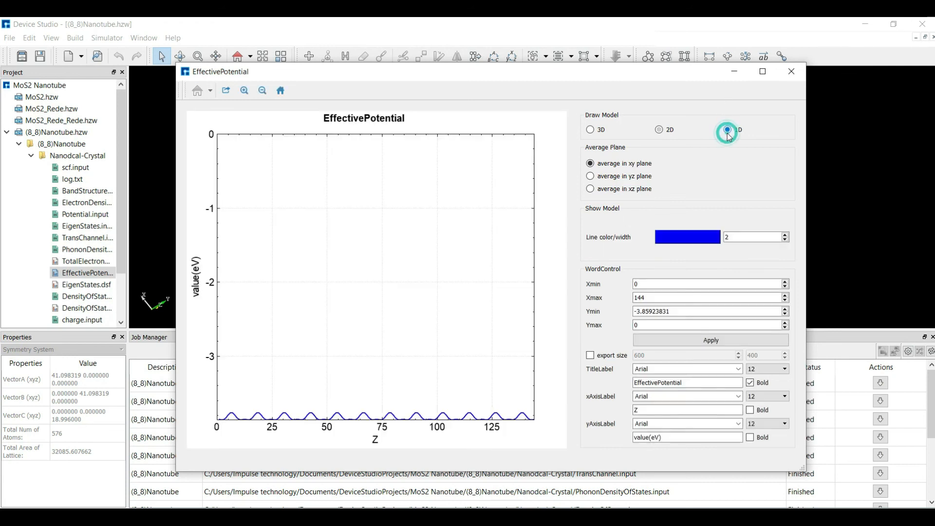
pyautogui.click(635, 177)
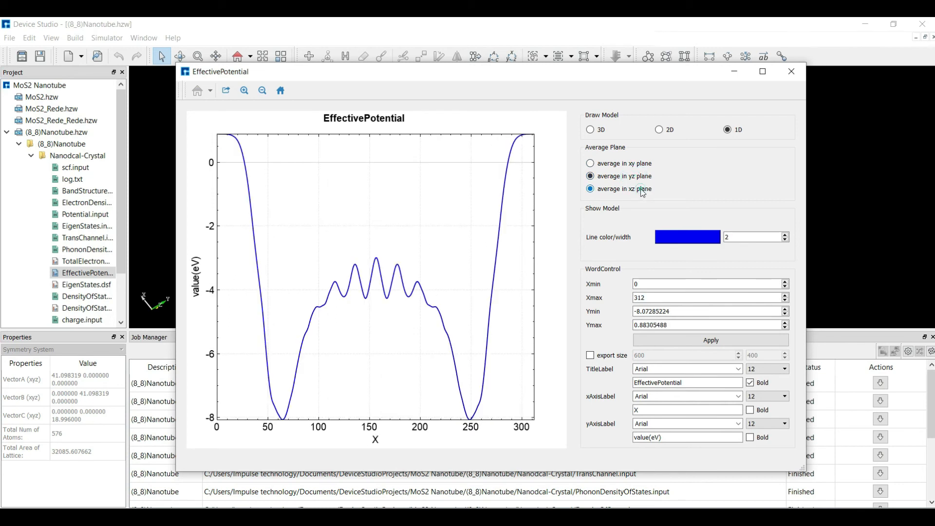
pyautogui.click(789, 72)
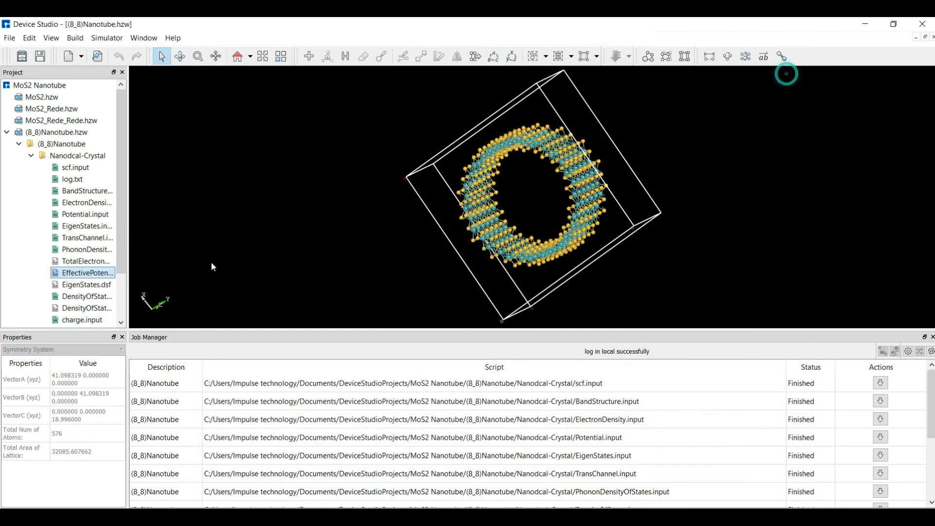
# - Show the EigenStates.dsf result in 3D and in 2D averaged along x, y and z
pyautogui.rightClick(82, 289)
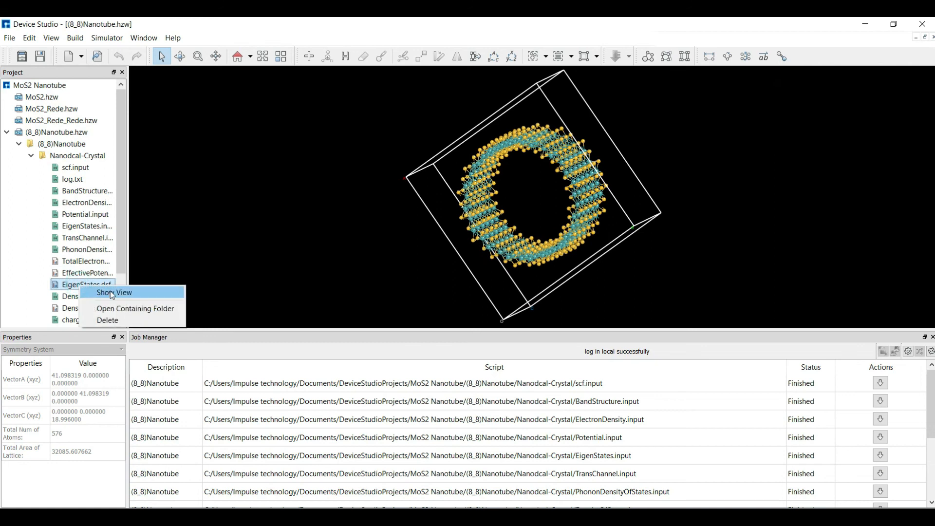
pyautogui.click(110, 291)
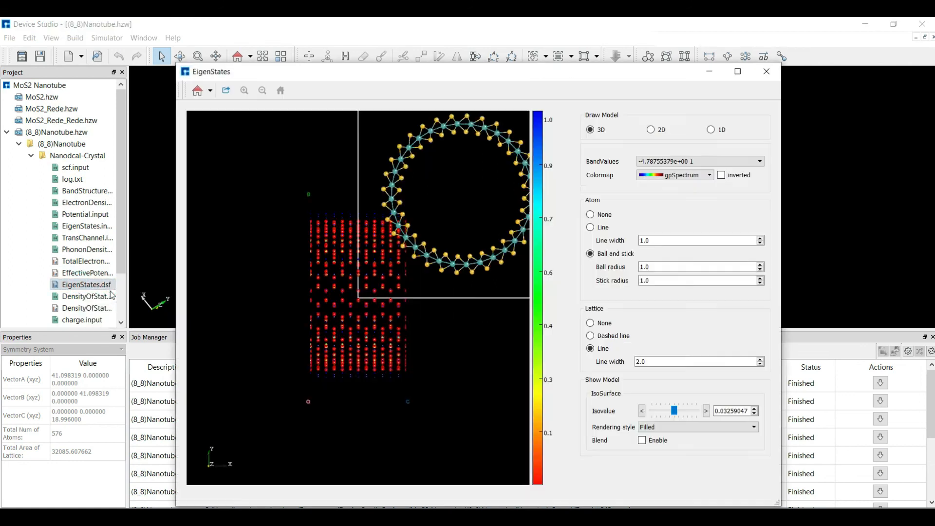
pyautogui.moveTo(230, 246); pyautogui.dragTo(457, 263)
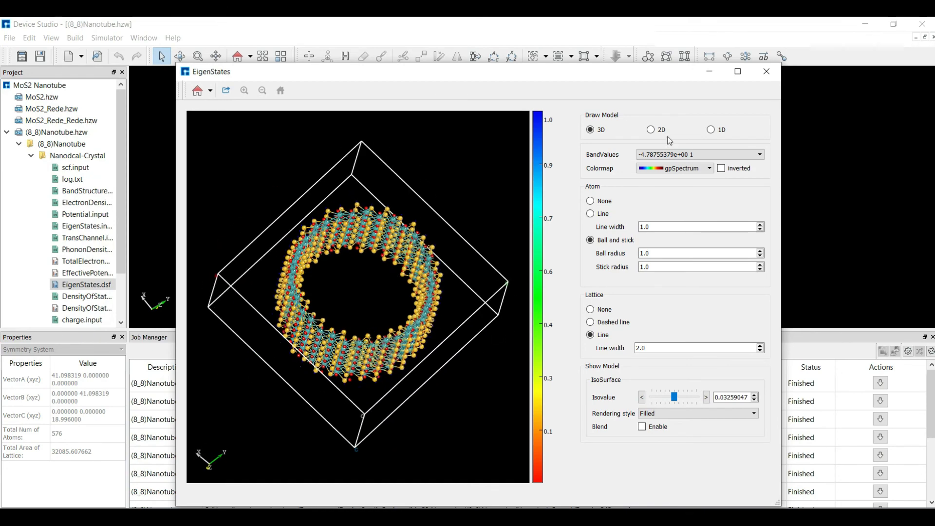
pyautogui.click(656, 130)
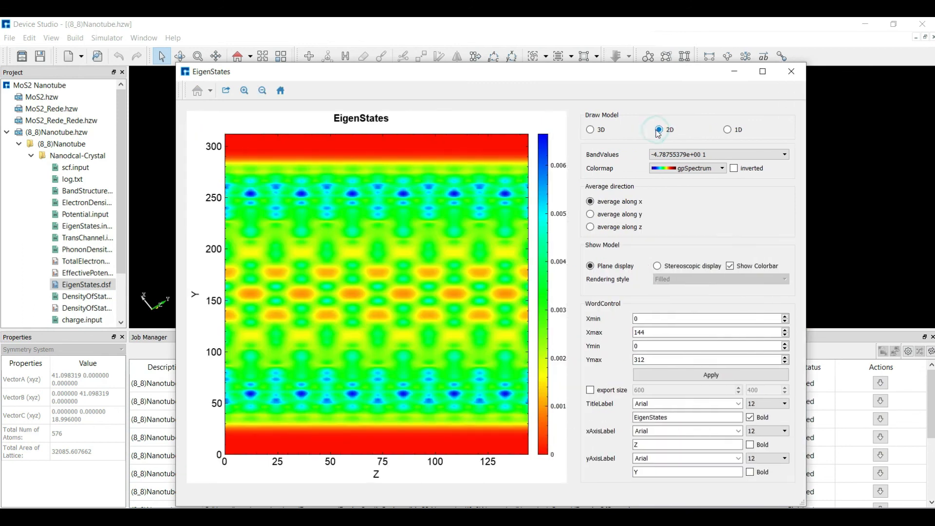
pyautogui.click(622, 216)
pyautogui.click(632, 228)
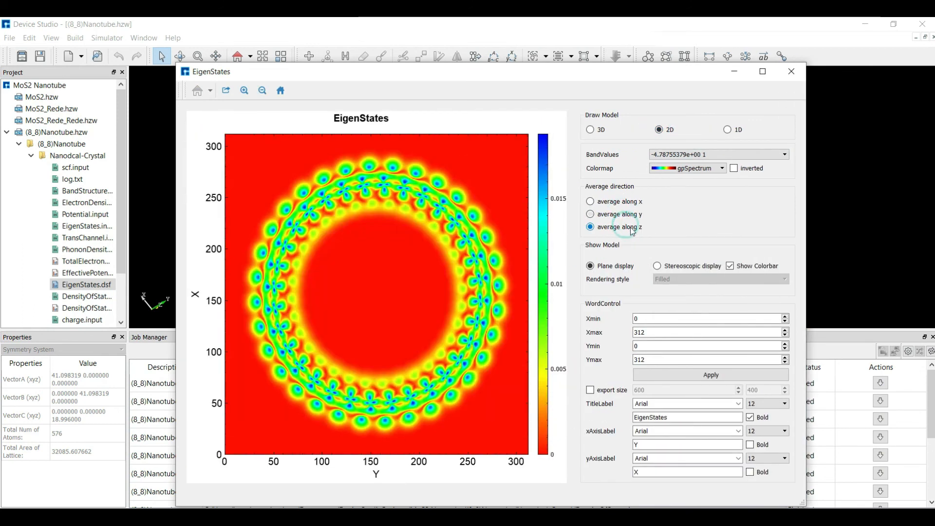
# - View the z-averaged eigenstates in stereoscopic display and as a 1D xy-plane average, and close the viewer
pyautogui.click(658, 267)
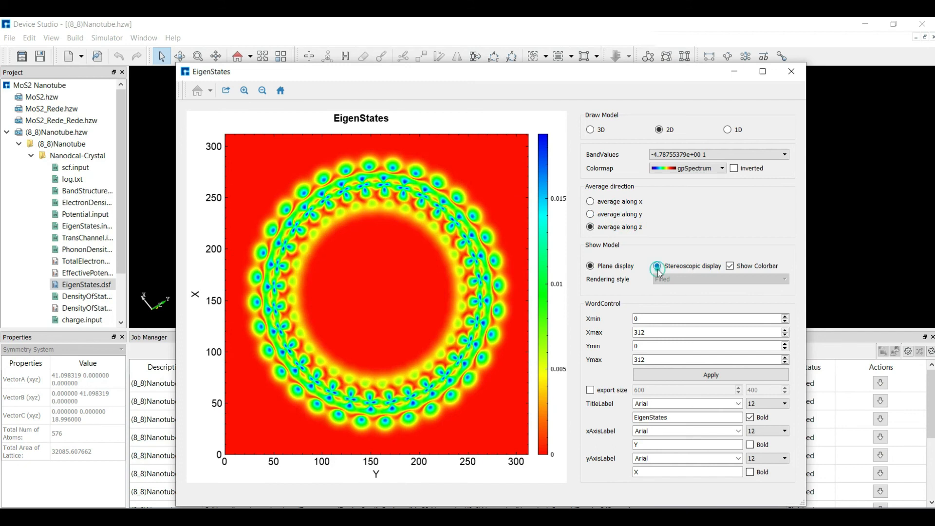
pyautogui.moveTo(351, 206); pyautogui.dragTo(580, 163)
pyautogui.click(727, 130)
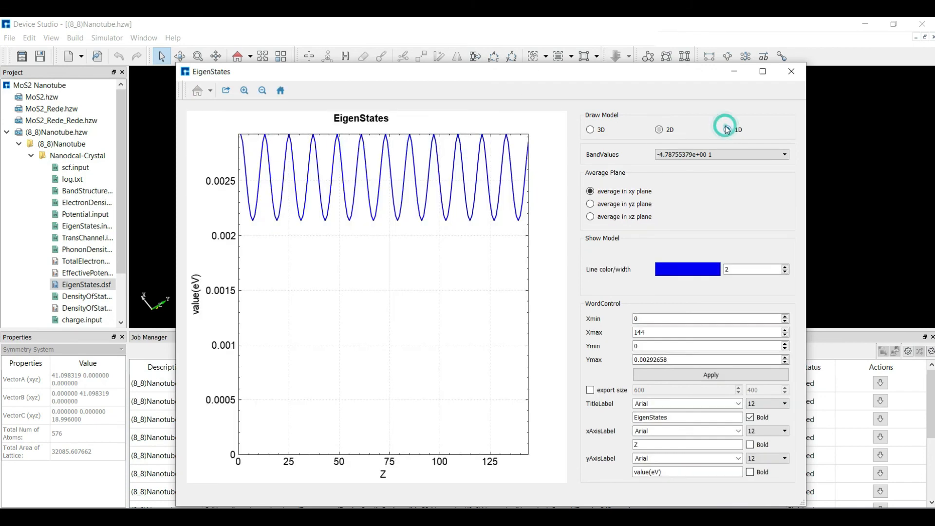
pyautogui.click(791, 73)
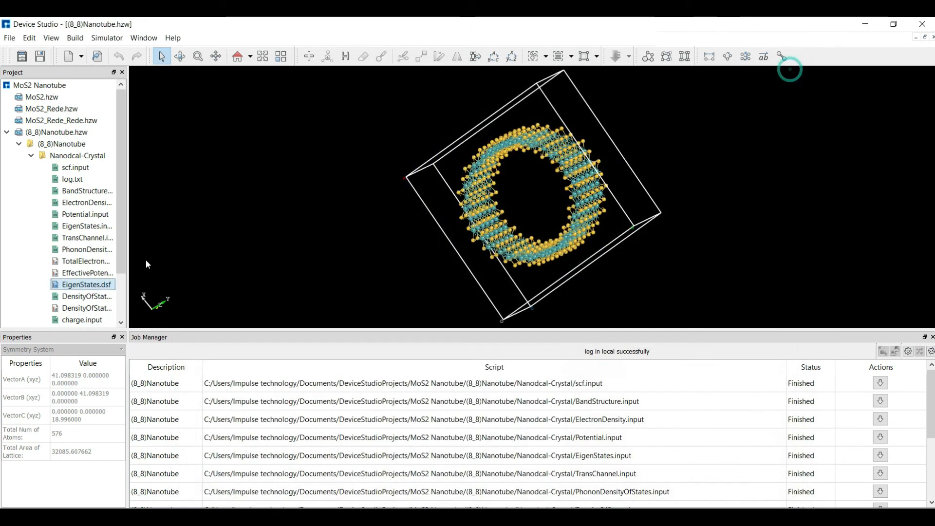
# - Show the density of states plot, zoom in to about 4 to 1262 states/eV, and close it
pyautogui.rightClick(85, 311)
pyautogui.click(118, 320)
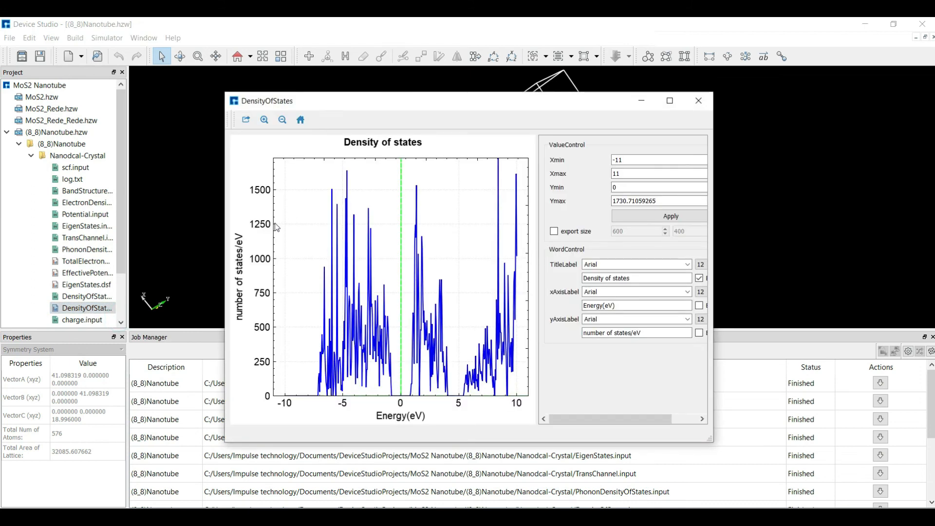
pyautogui.moveTo(276, 225); pyautogui.dragTo(530, 399)
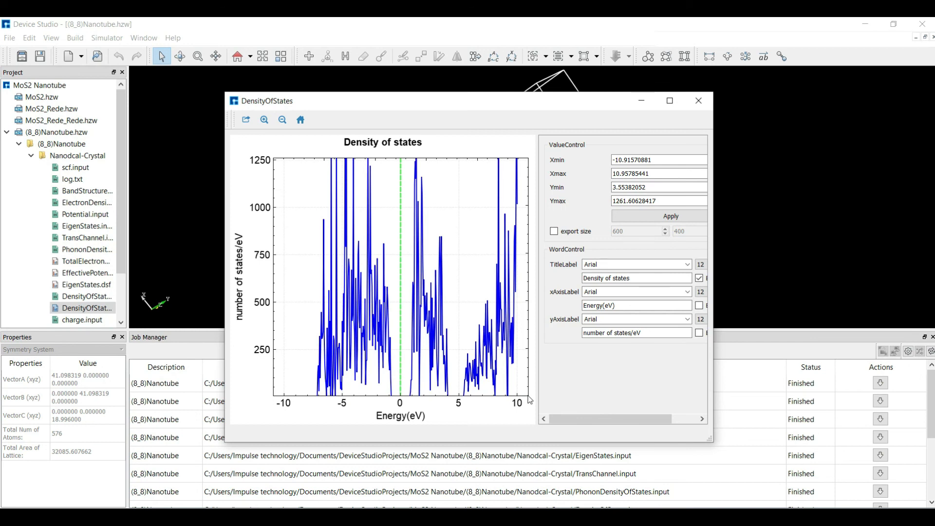
pyautogui.click(704, 100)
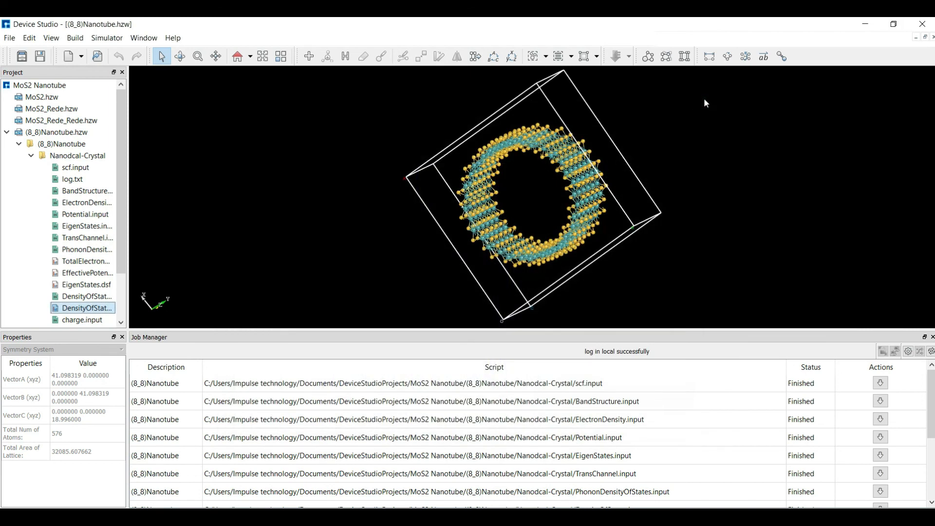